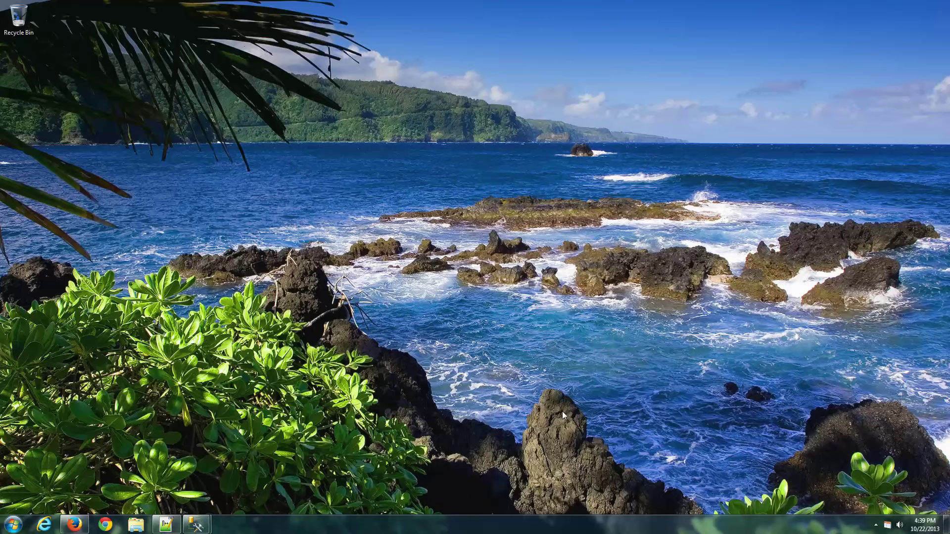
Step: Launch SQL Server Configuration Manager from All Programs > Microsoft SQL Server 2008 R2 > Configuration Tools
click(10, 527)
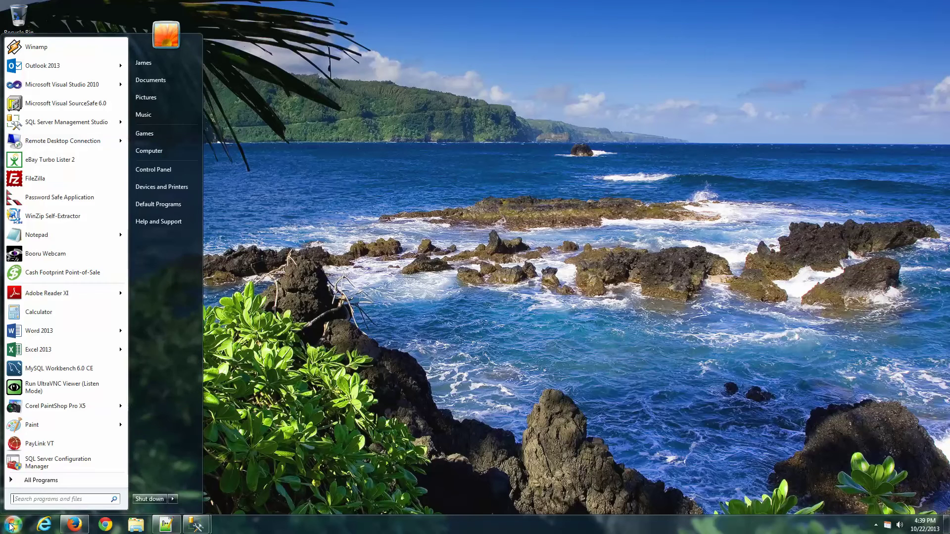
click(39, 483)
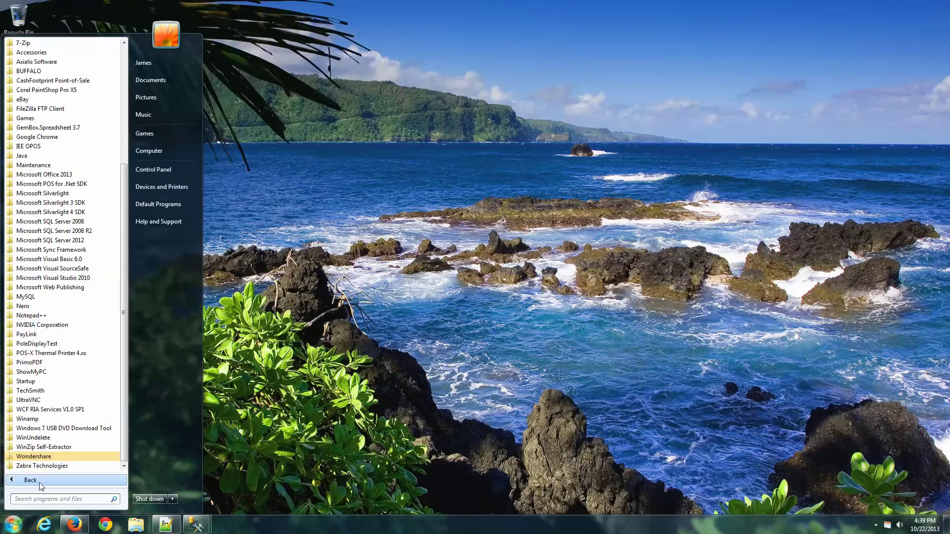
click(65, 231)
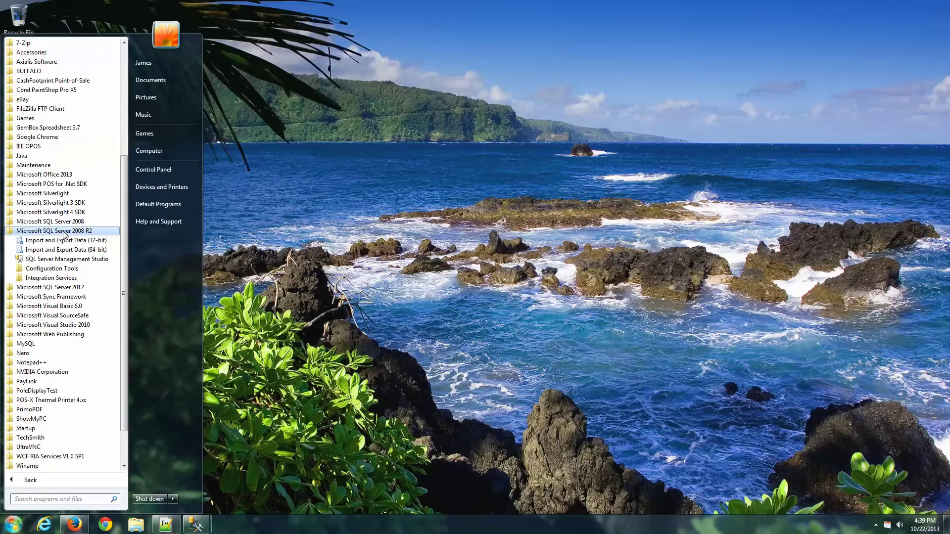
click(51, 272)
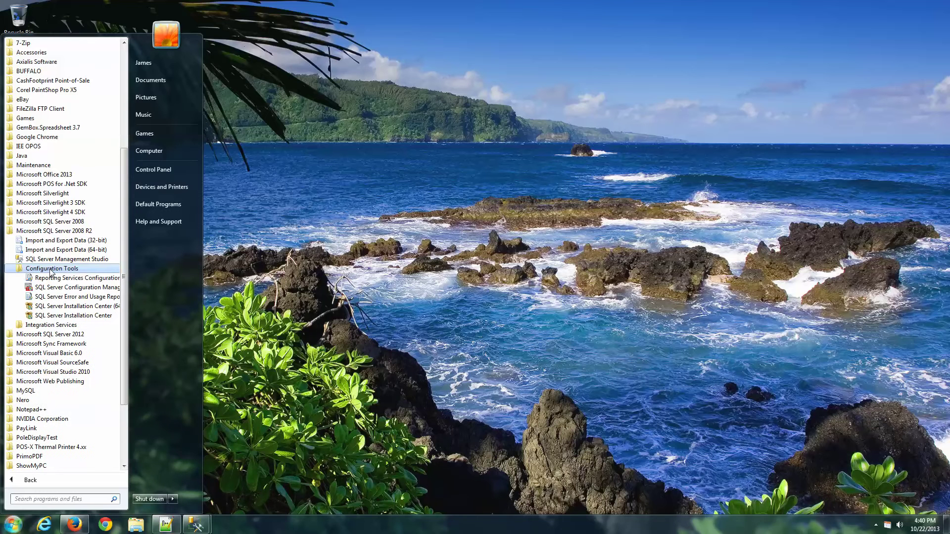
click(69, 292)
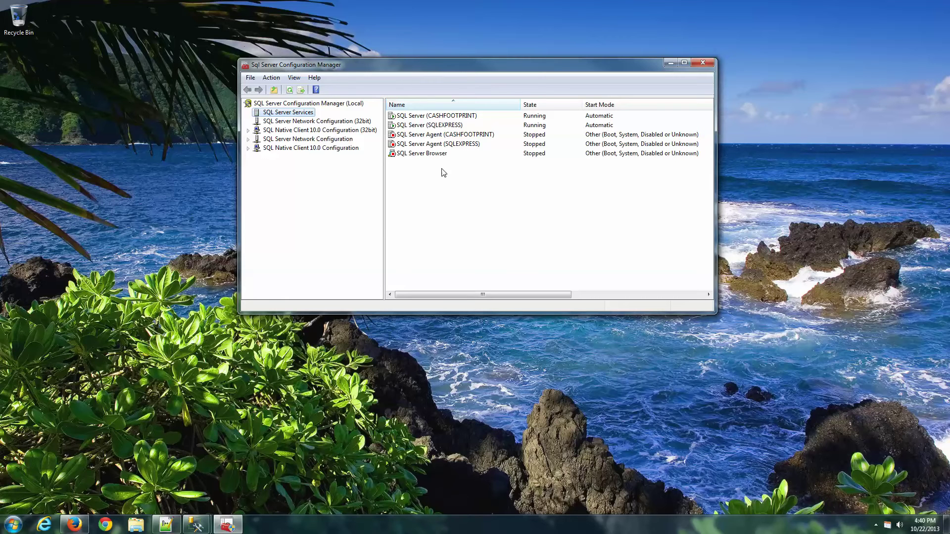
Step: Review the state and start mode of the CASHFOOTPRINT, SQLEXPRESS, agent and Browser services
click(446, 115)
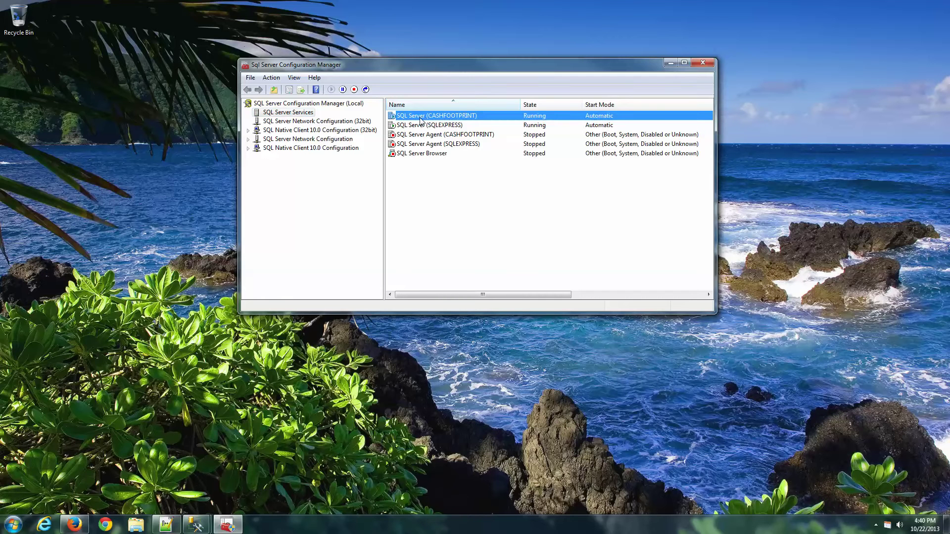
click(416, 135)
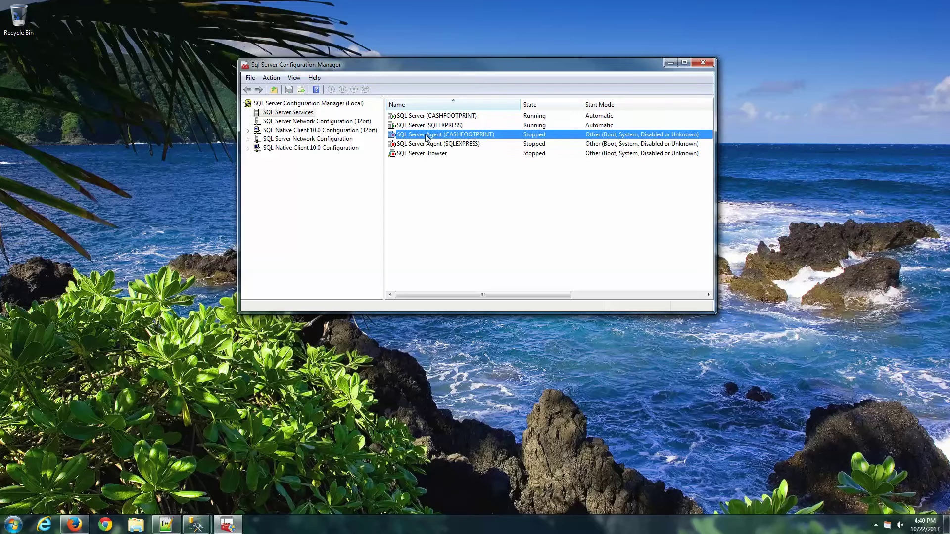
click(416, 155)
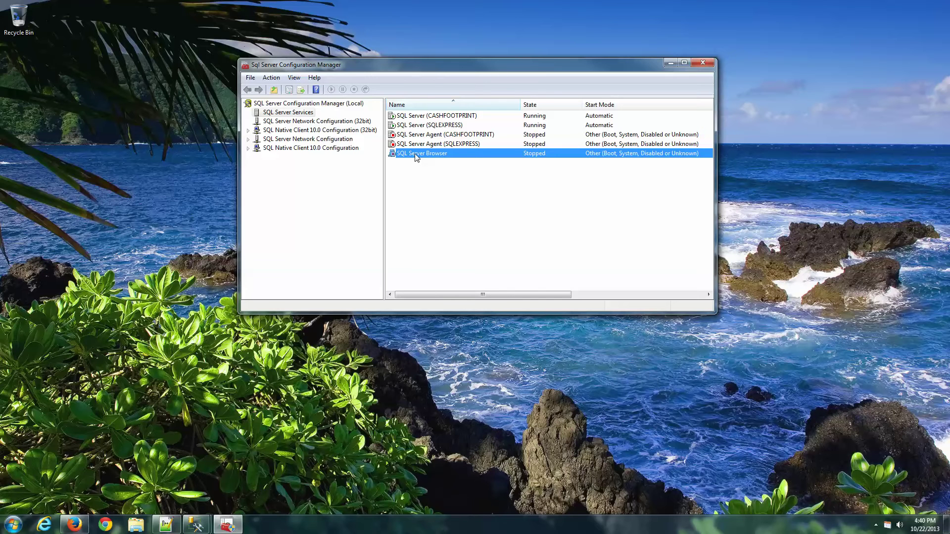
click(415, 127)
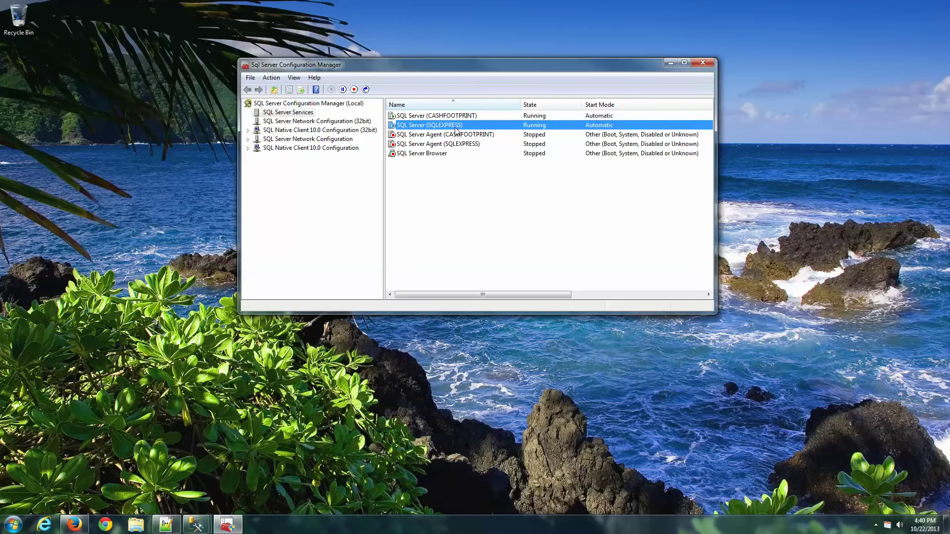
click(415, 144)
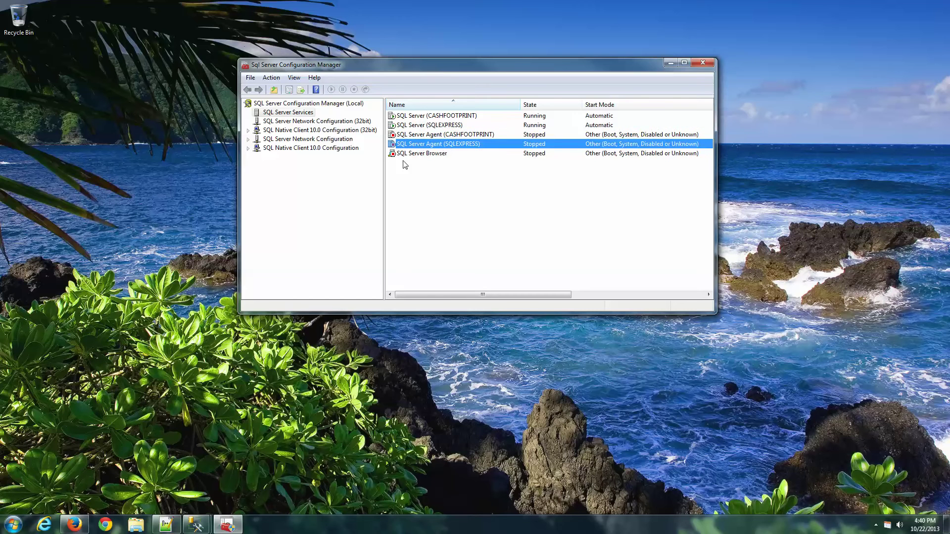
click(416, 153)
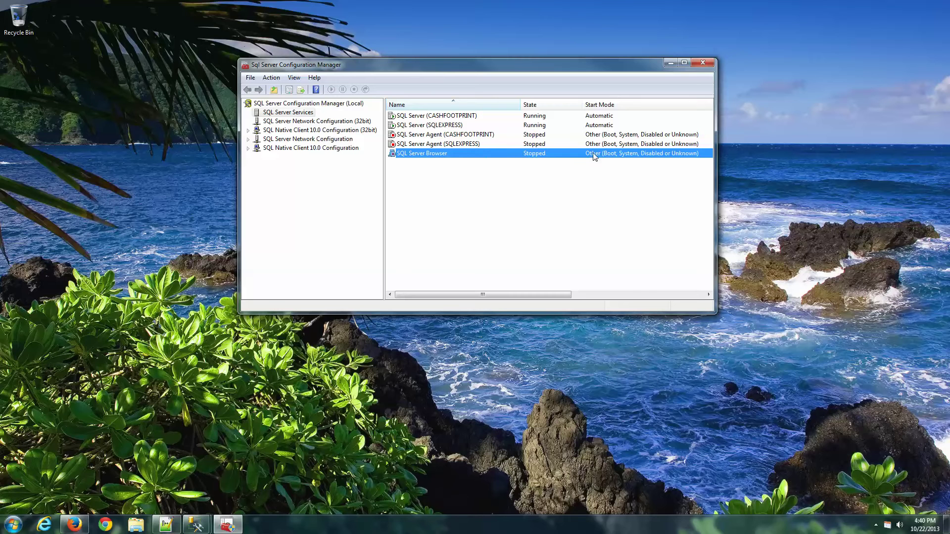
Step: Set the SQL Server Browser start mode to Automatic and start the service
right_click(423, 156)
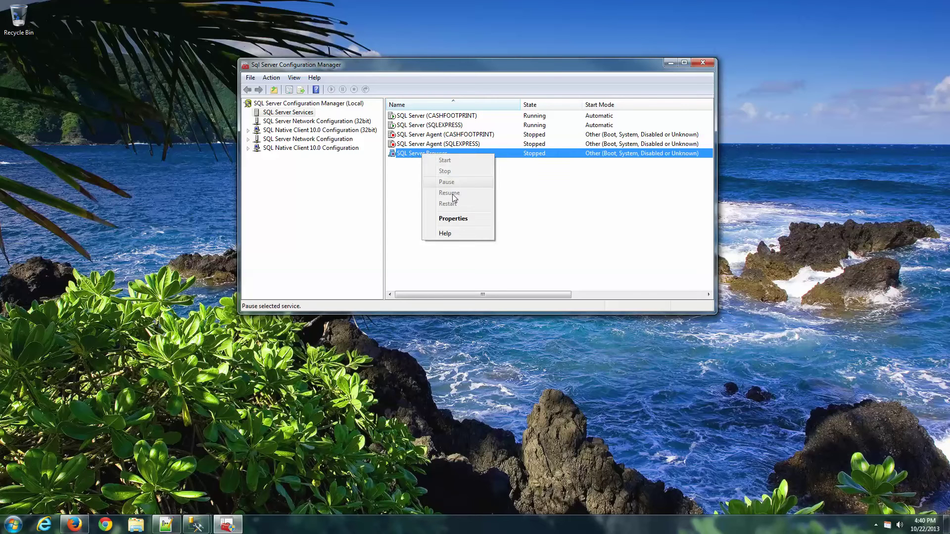
click(453, 220)
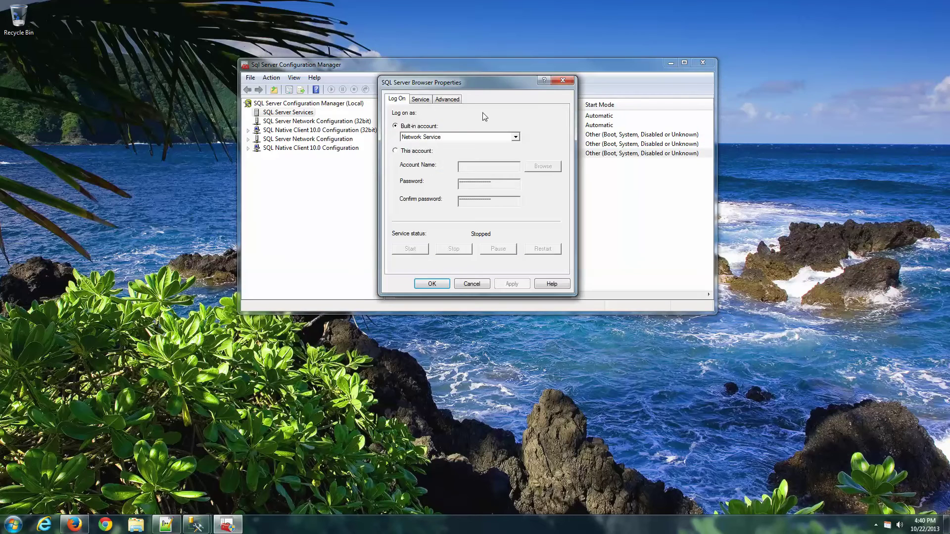
click(421, 99)
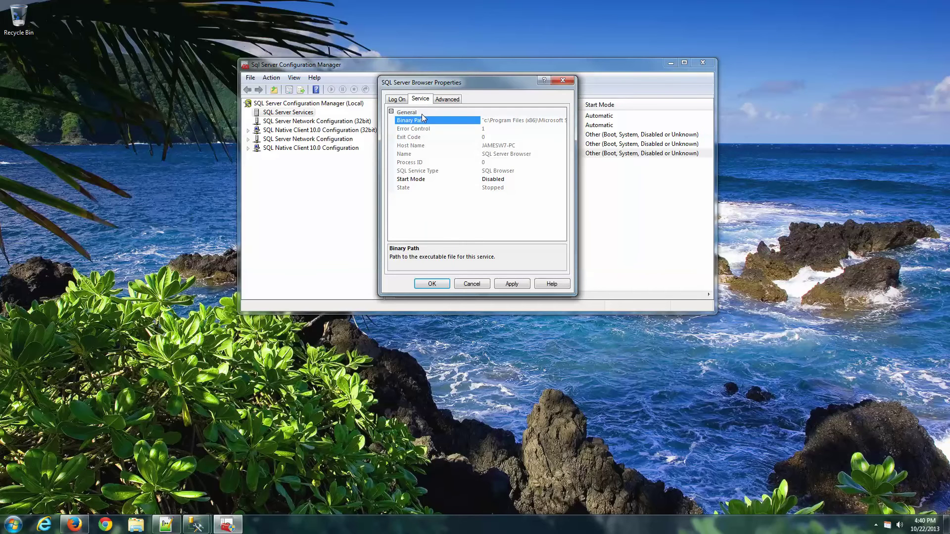
click(561, 180)
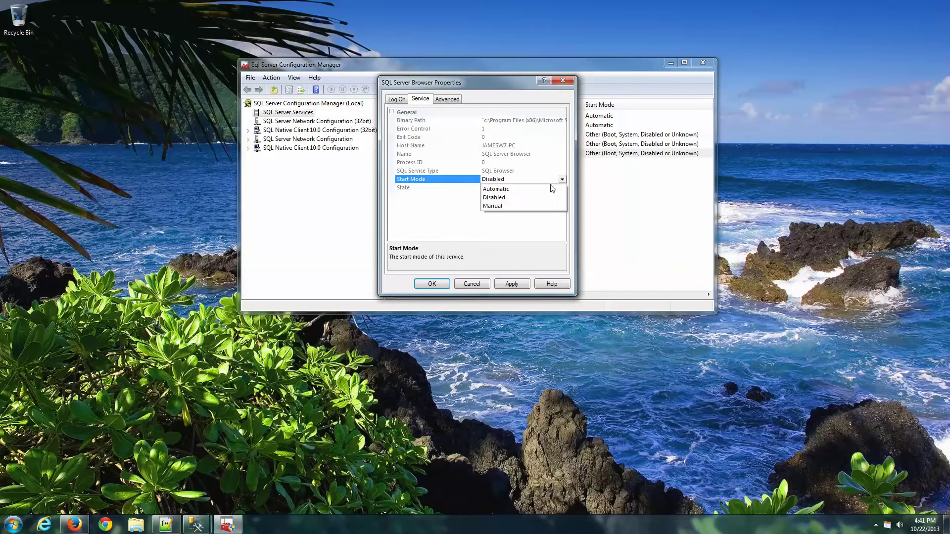
click(520, 190)
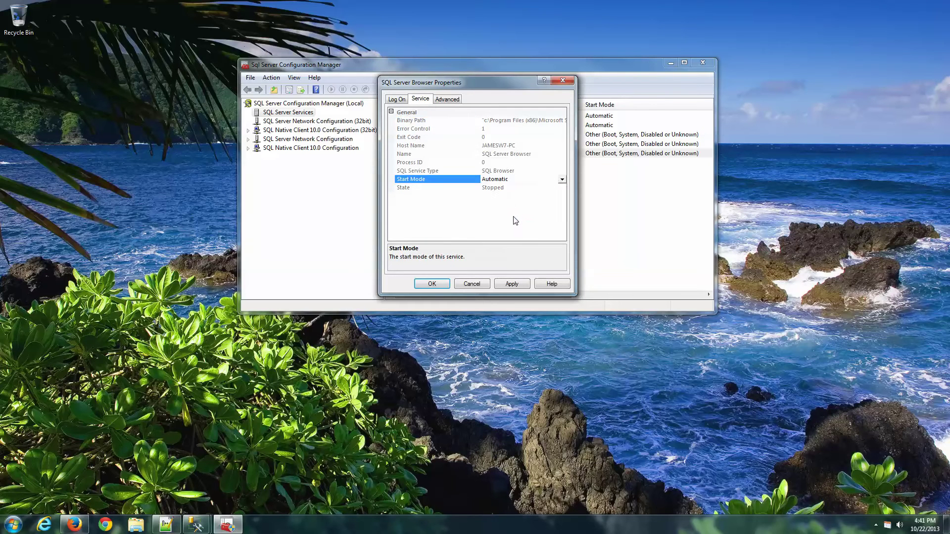
click(513, 281)
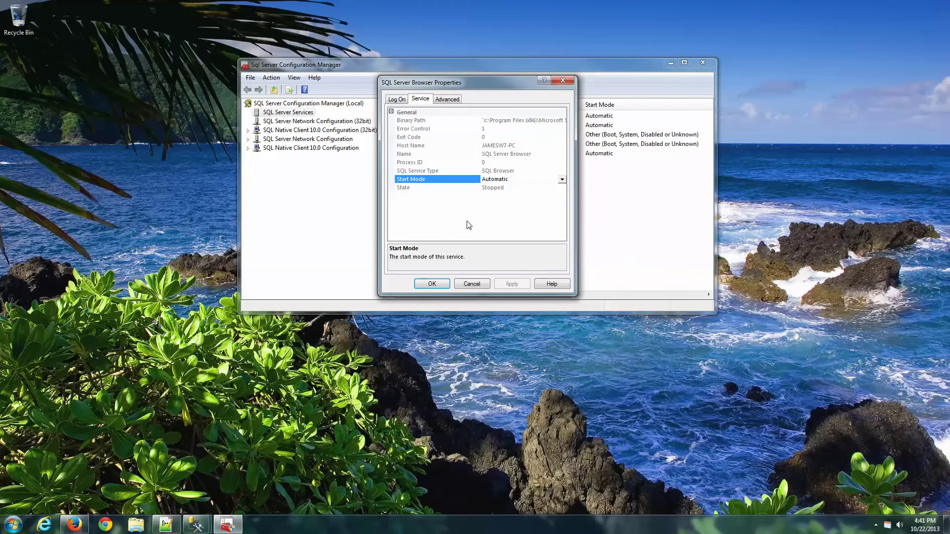
click(398, 99)
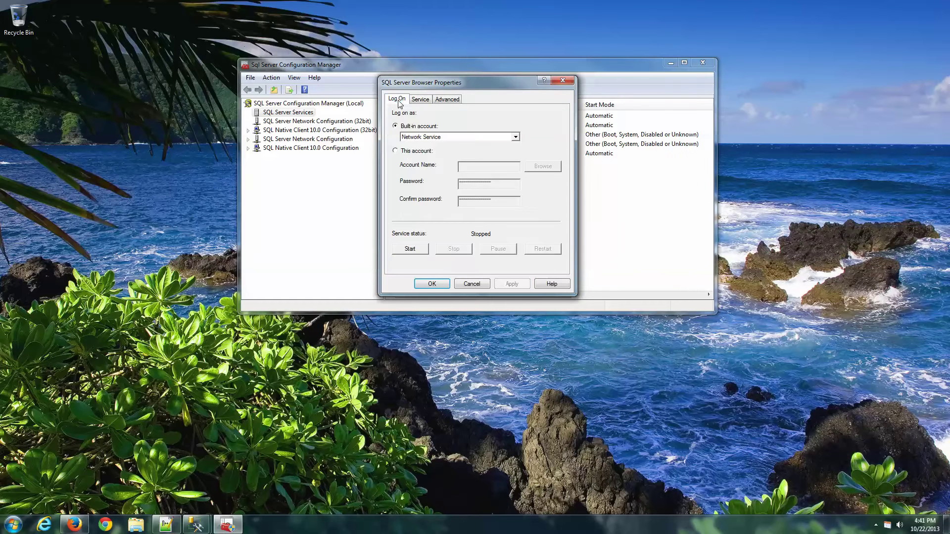
click(415, 248)
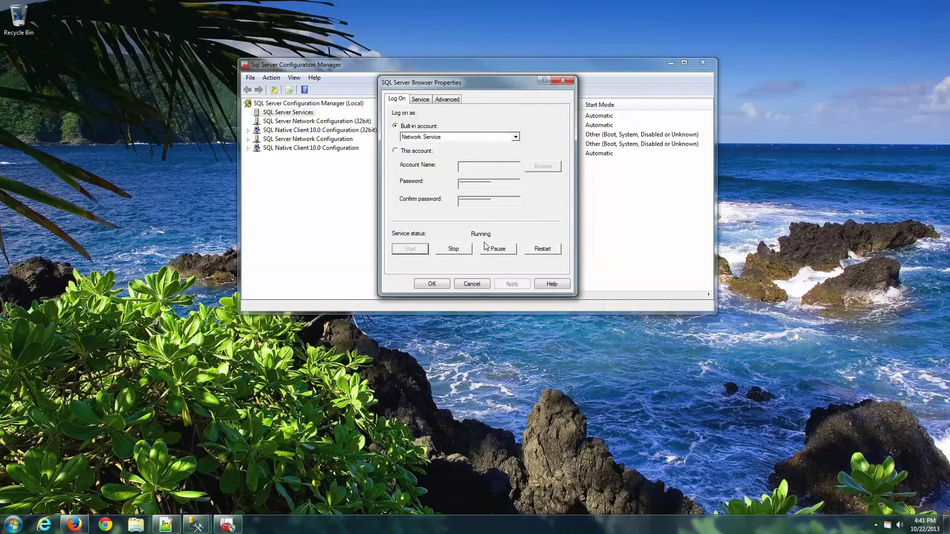
click(432, 283)
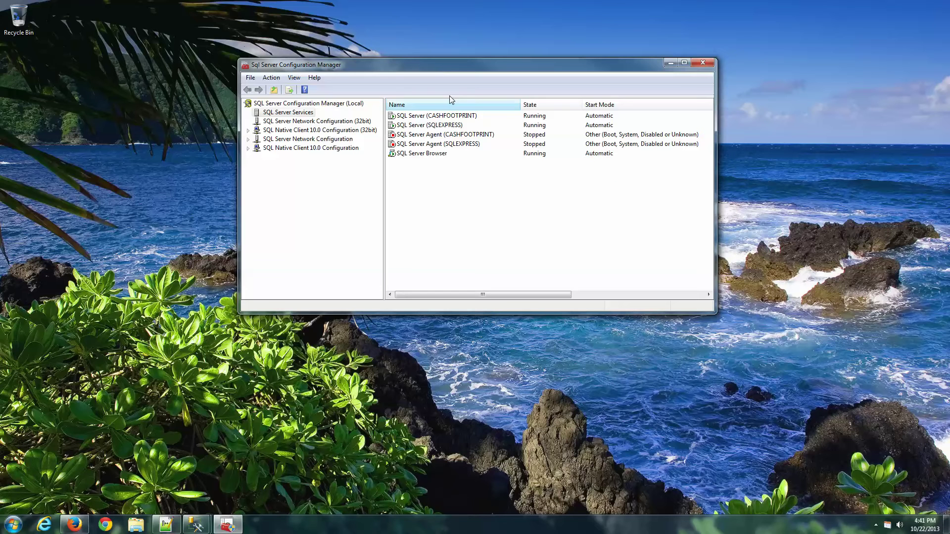
Step: Show the network protocols for the CASHFOOTPRINT instance and select TCP/IP
click(294, 140)
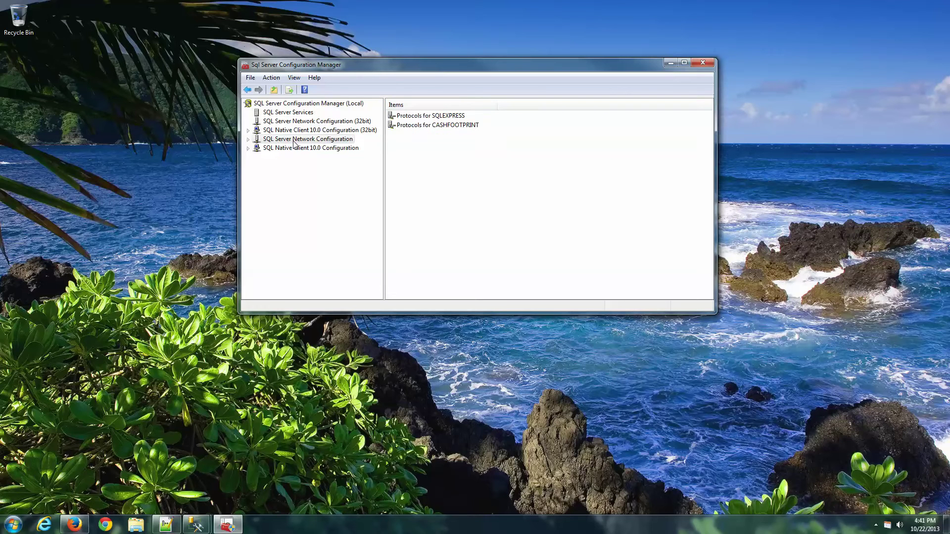
click(247, 139)
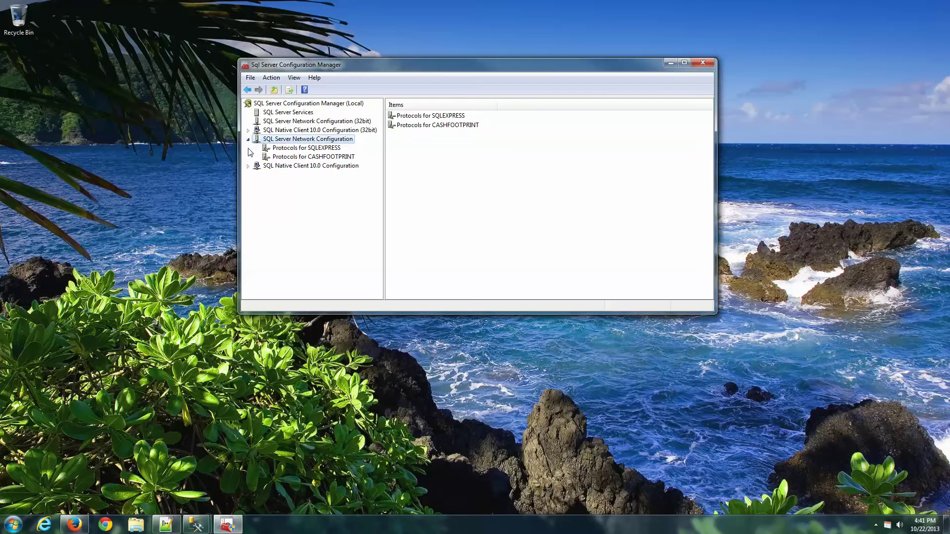
click(315, 158)
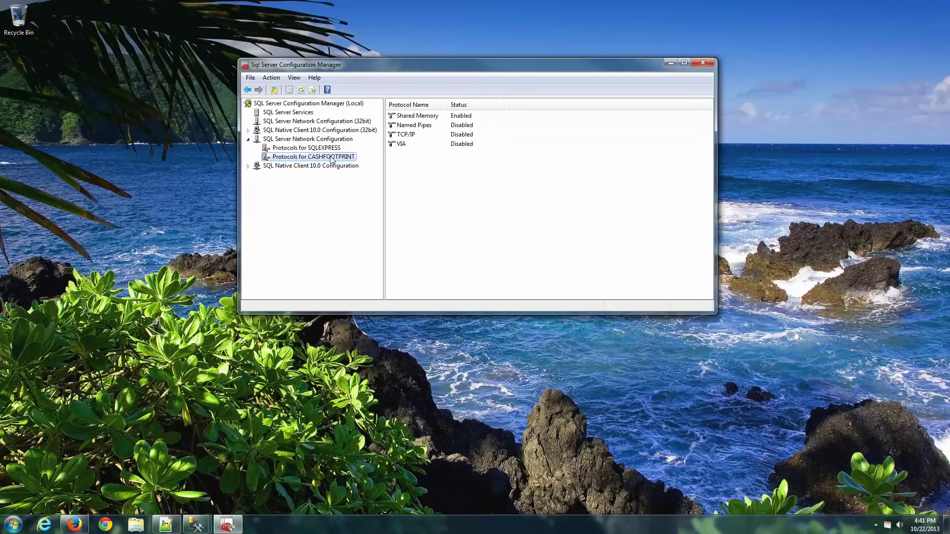
key(Up)
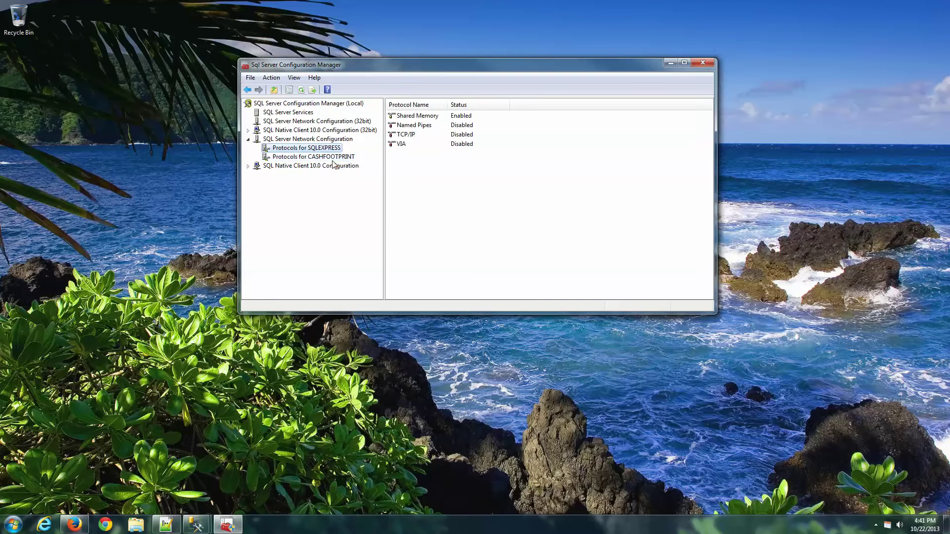
click(333, 158)
click(405, 135)
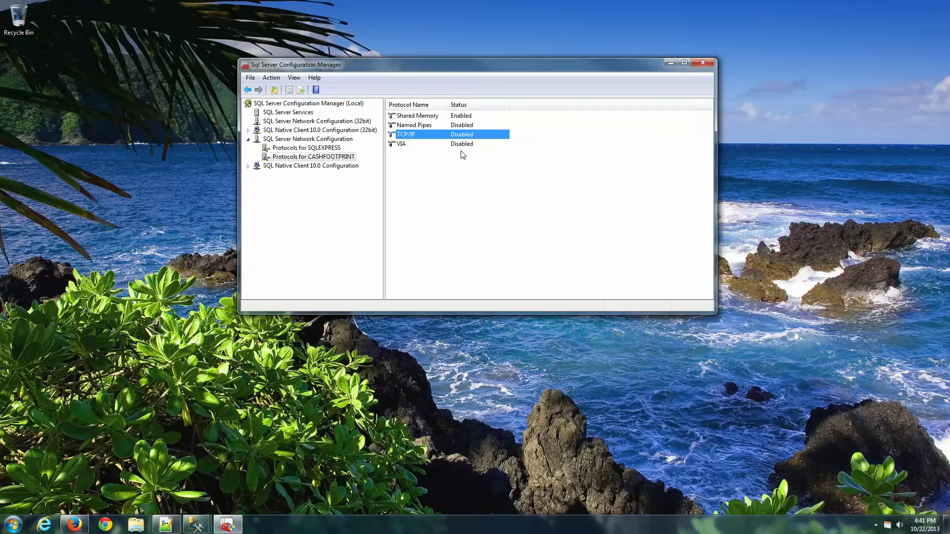
Step: Set TCP/IP Enabled to Yes, accepting the restart-required warning
double_click(462, 135)
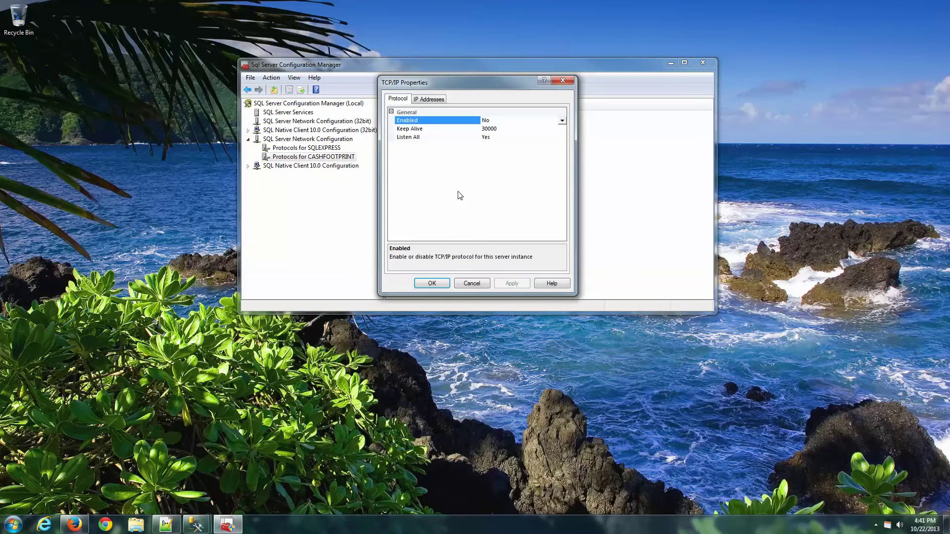
click(562, 120)
click(492, 130)
click(512, 283)
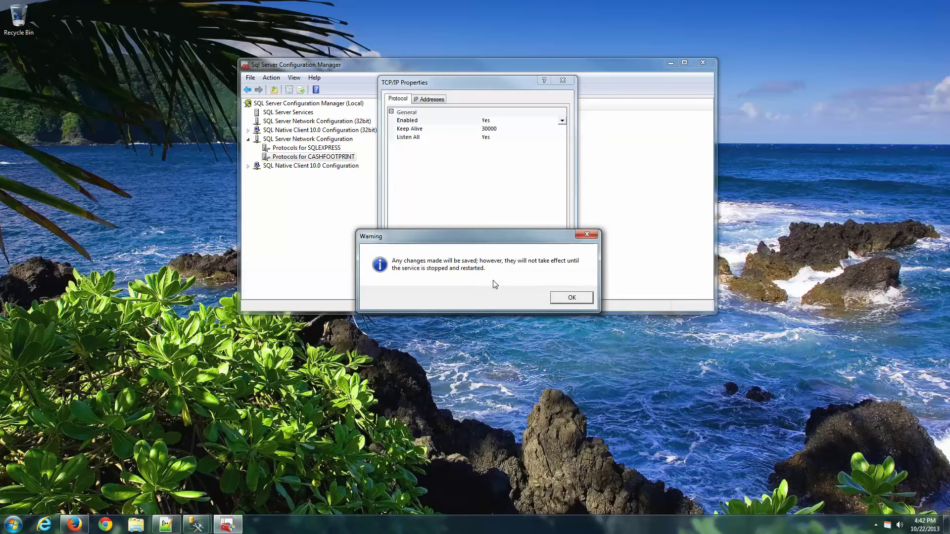
click(569, 298)
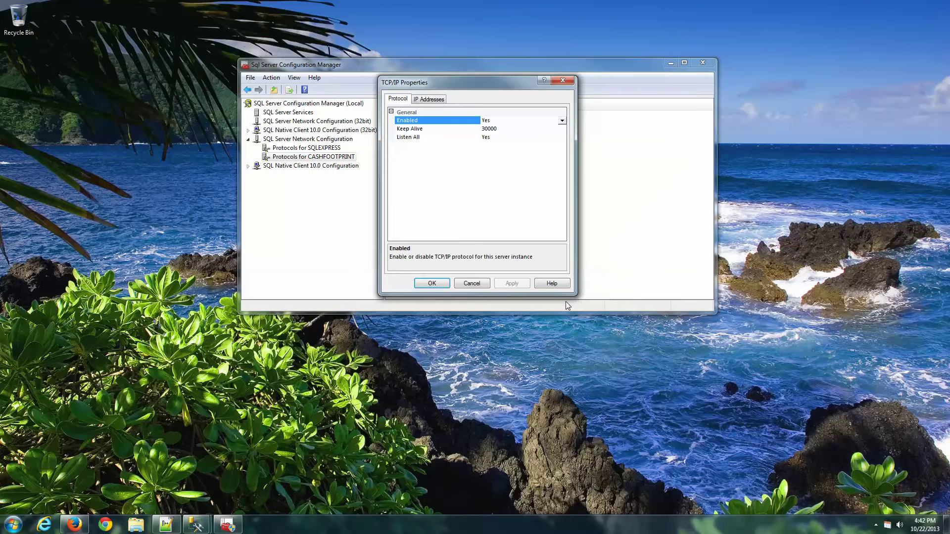
click(432, 284)
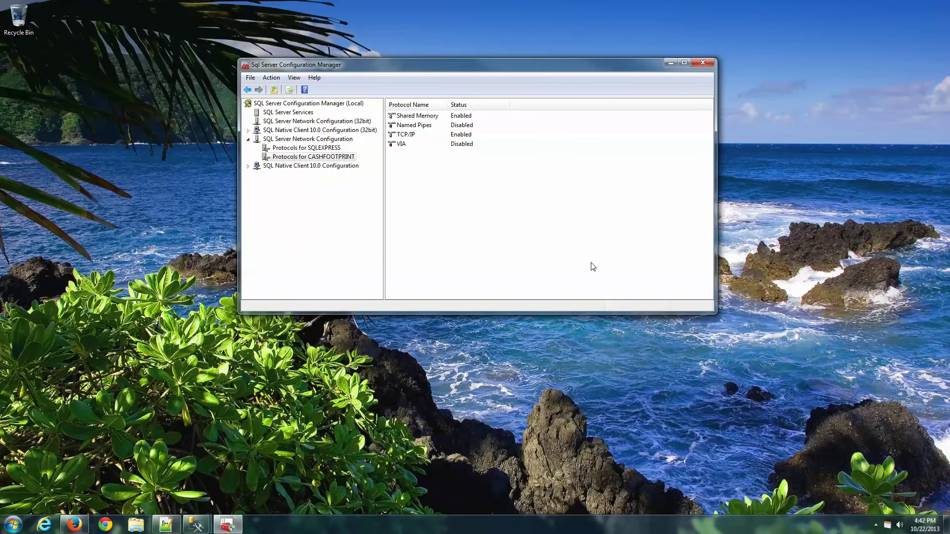
click(285, 115)
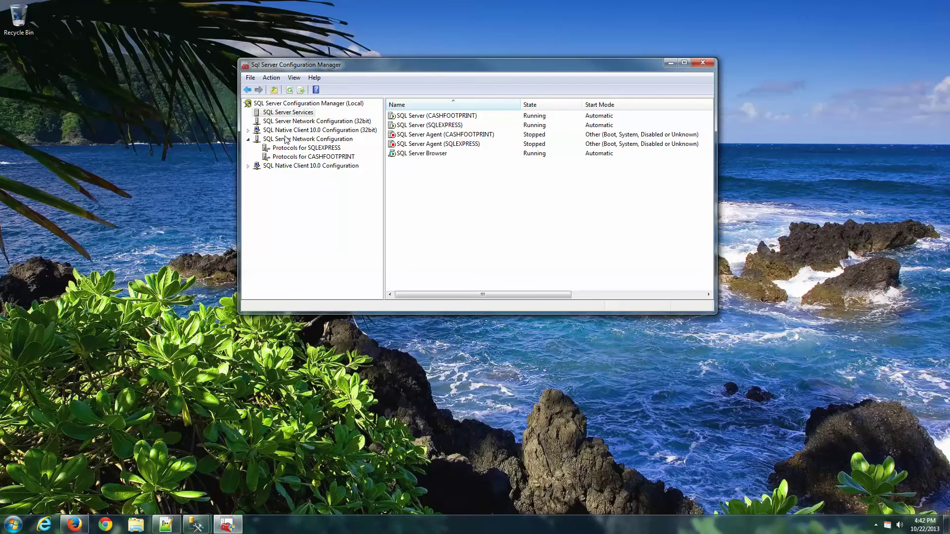
Step: Restart the SQL Server (CASHFOOTPRINT) service from its context menu
click(445, 115)
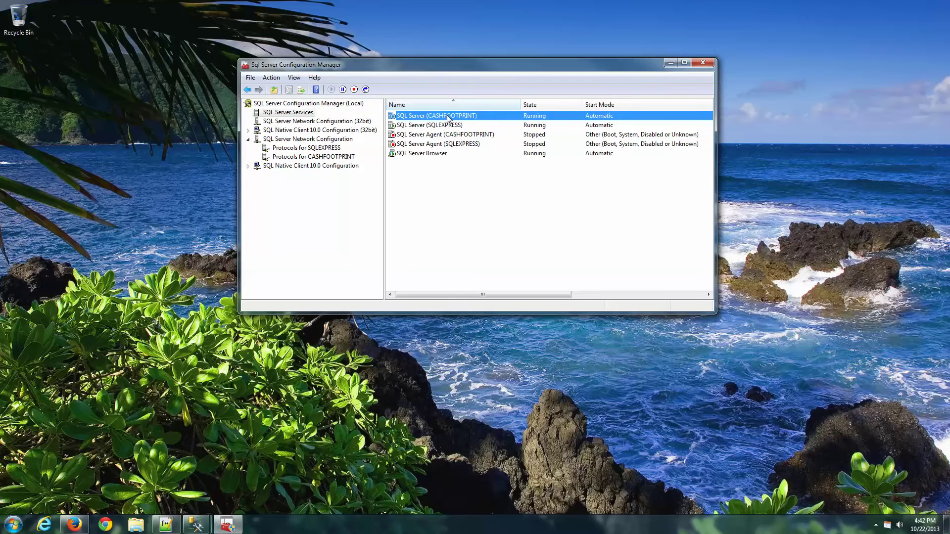
right_click(447, 116)
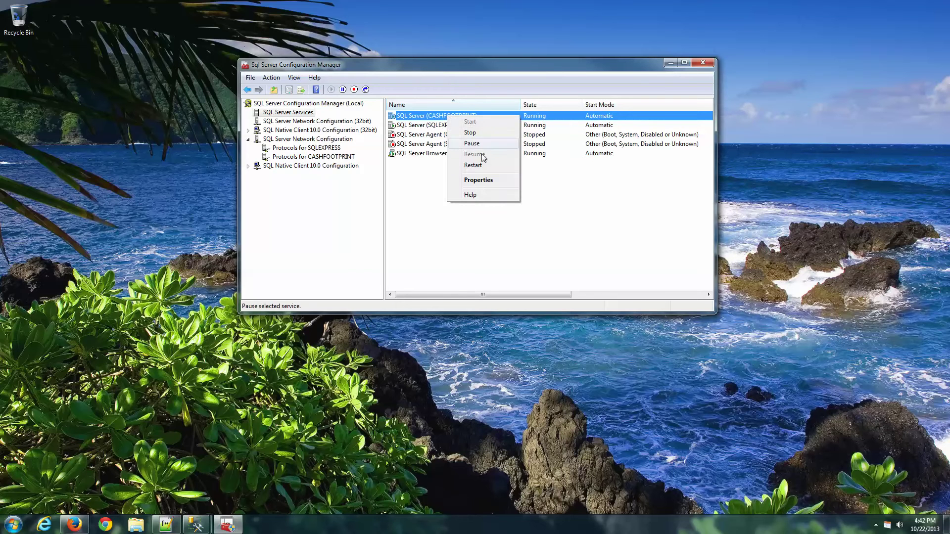
click(474, 166)
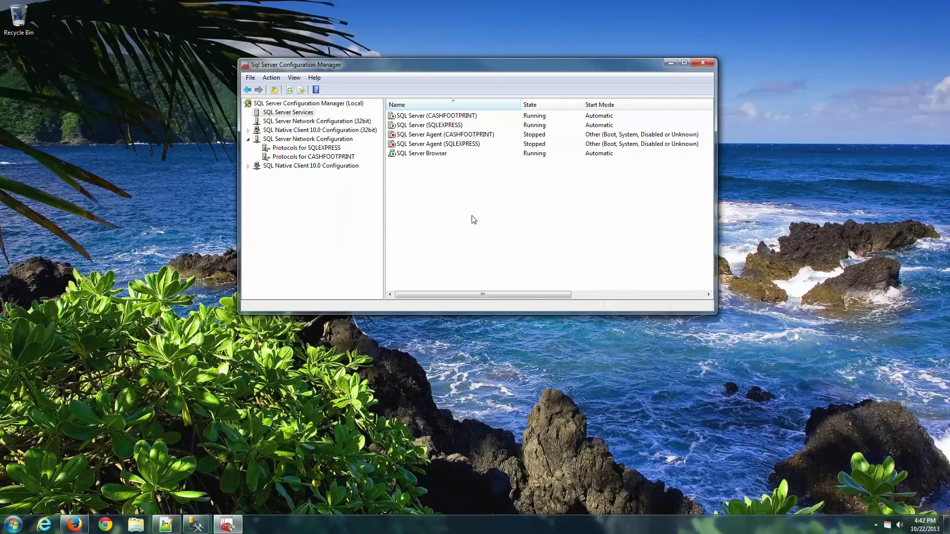
Step: Read CASHFOOTPRINT's IPAll TCP dynamic port (56984), then close Configuration Manager without changes
click(424, 117)
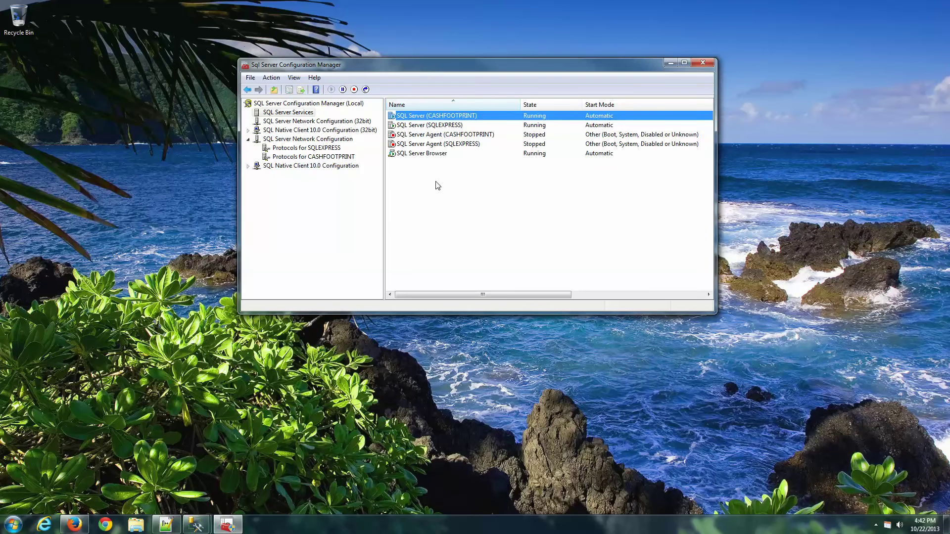
click(319, 157)
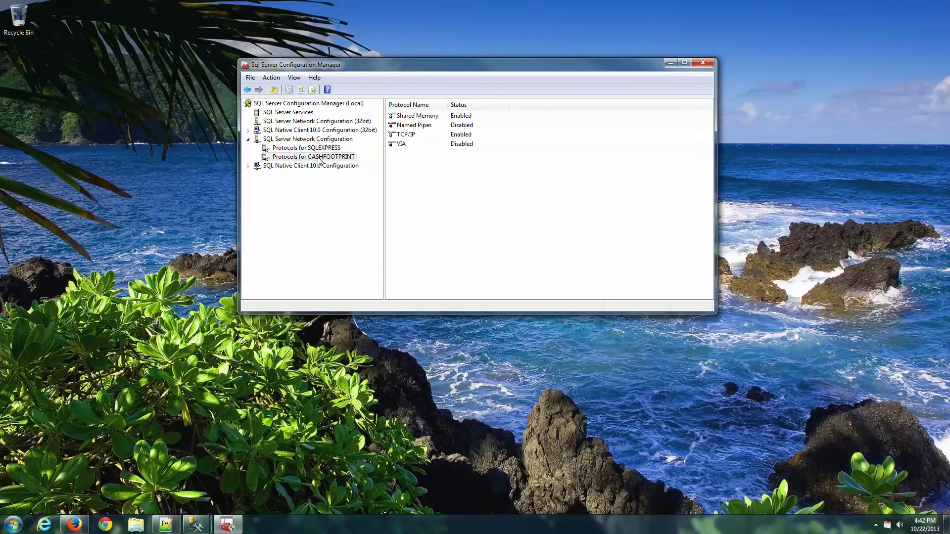
double_click(406, 134)
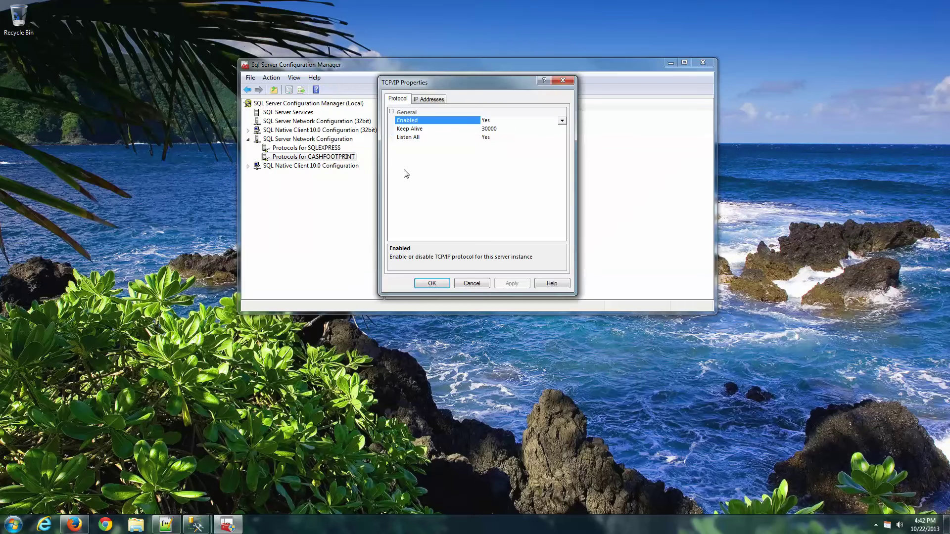
click(429, 101)
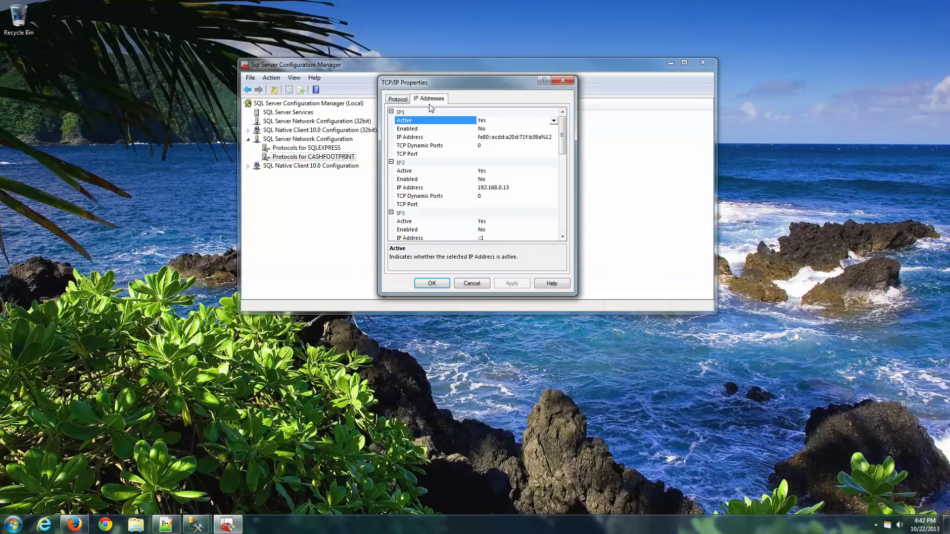
drag(564, 126, 564, 207)
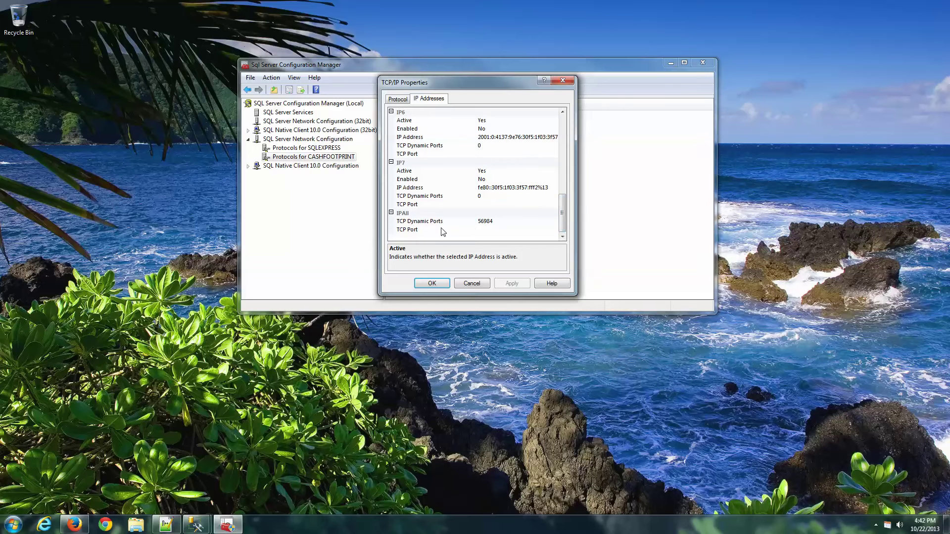
click(494, 222)
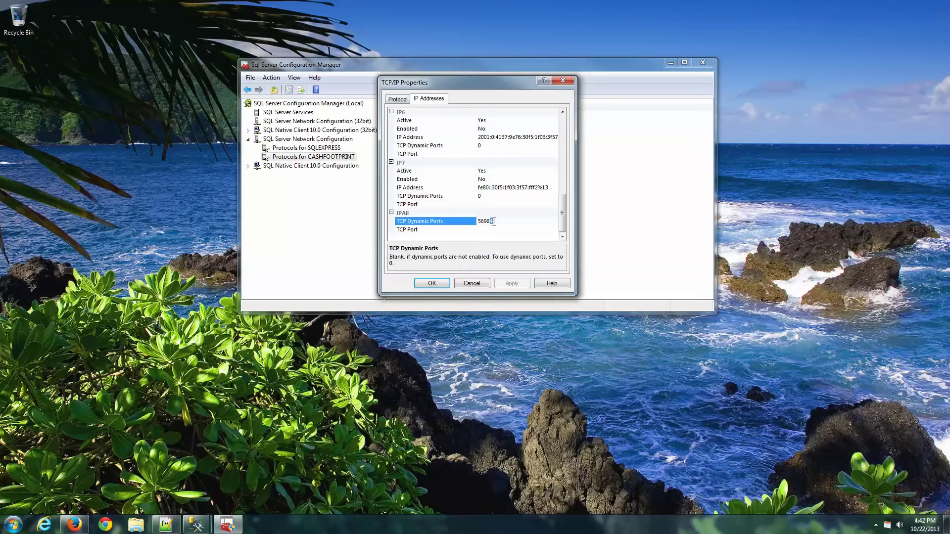
drag(495, 221, 459, 222)
click(470, 284)
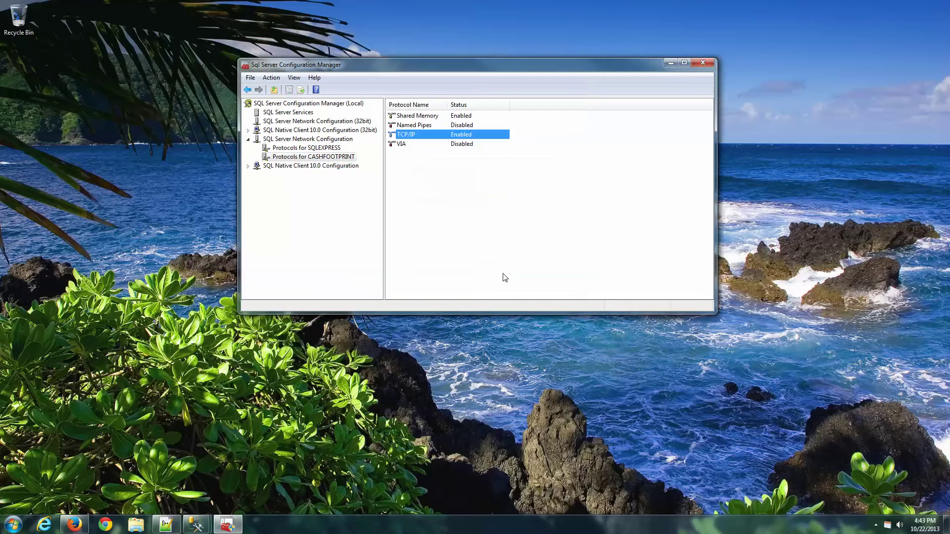
click(703, 63)
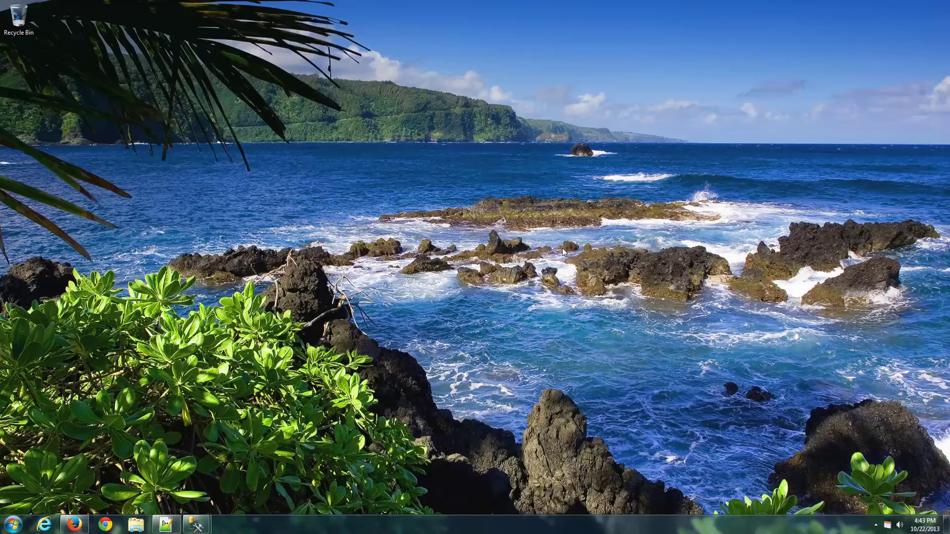
Step: Open Windows Firewall's Advanced settings via Control Panel > System and Security
click(12, 524)
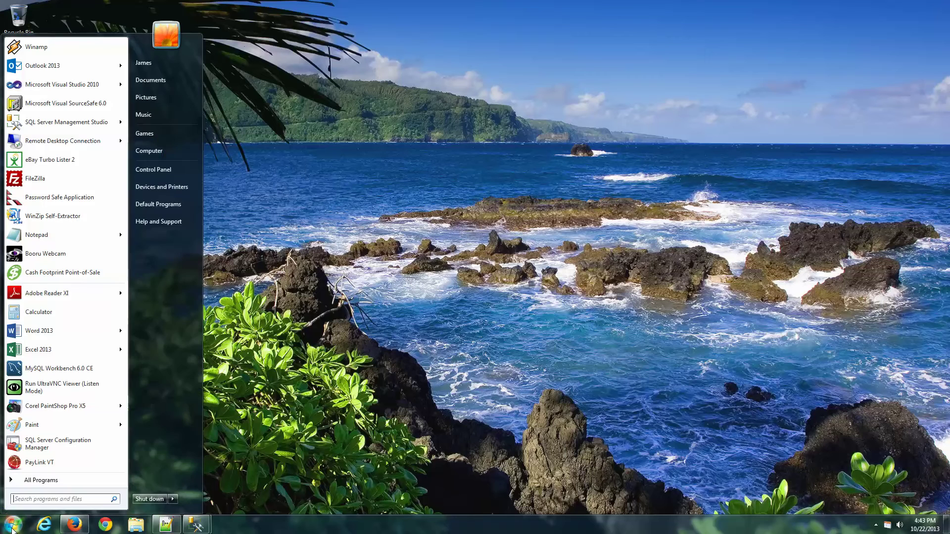
click(150, 169)
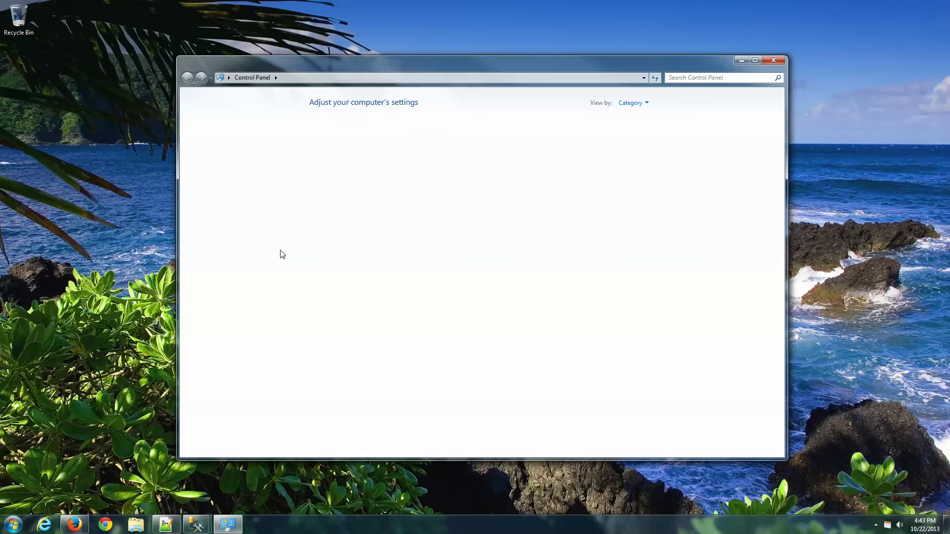
click(346, 128)
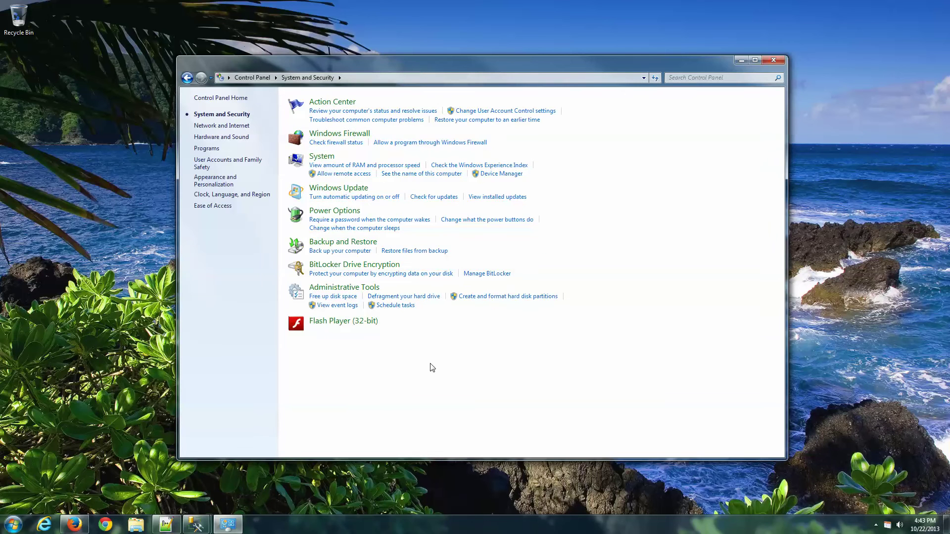
click(354, 137)
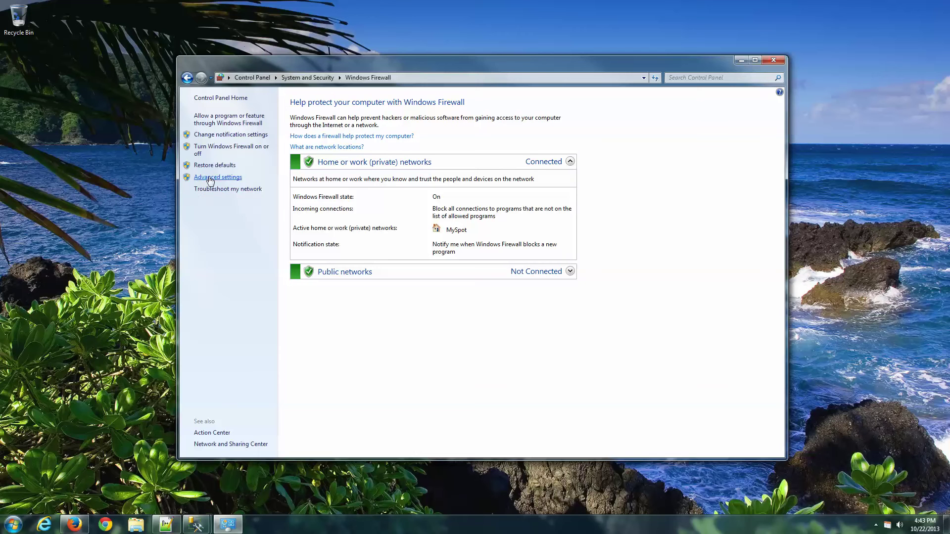
click(210, 179)
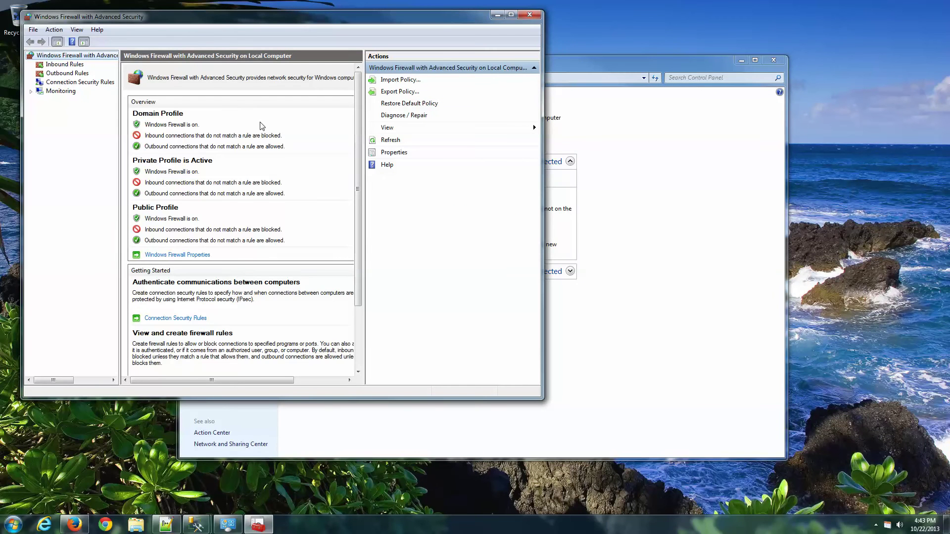
Step: Create inbound port rule 'SQL Server - CashFootprint TCP' allowing TCP 56984 on all profiles
drag(181, 22, 306, 25)
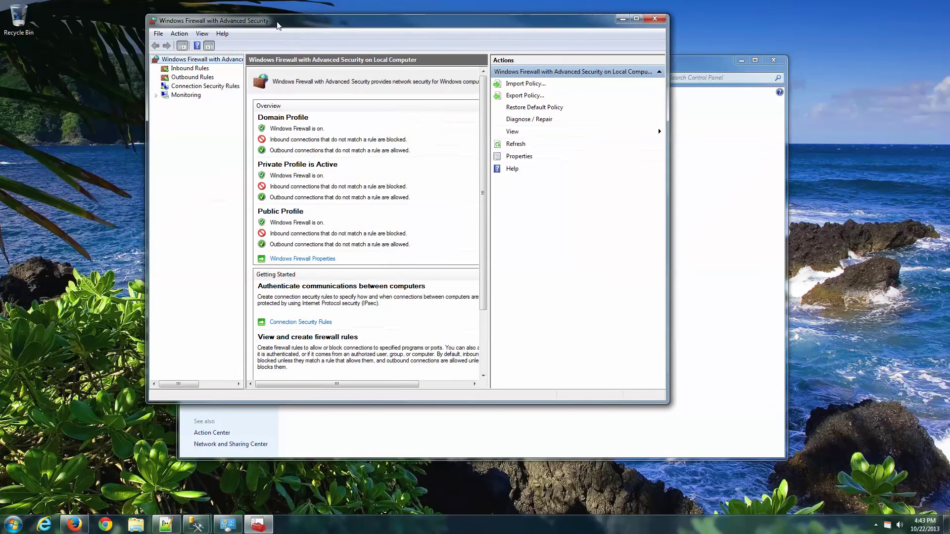
click(188, 69)
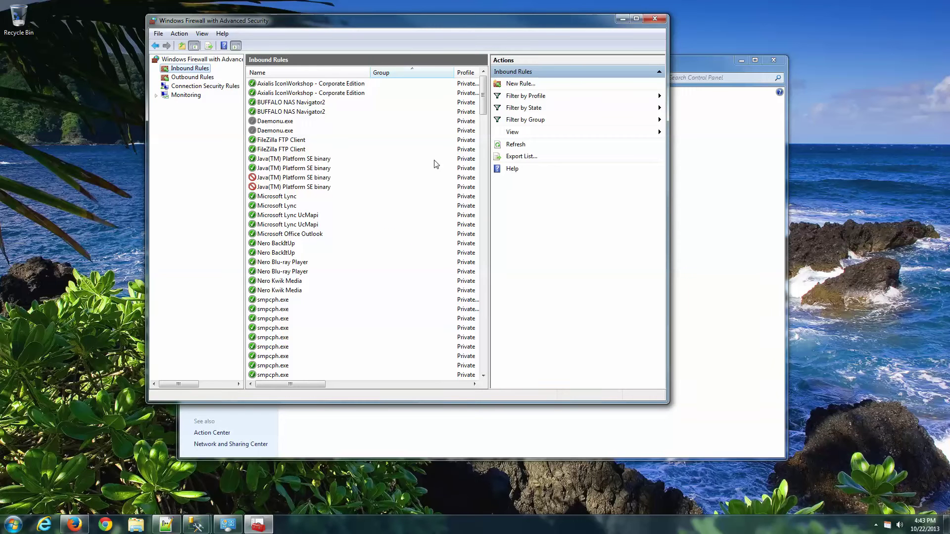
click(522, 85)
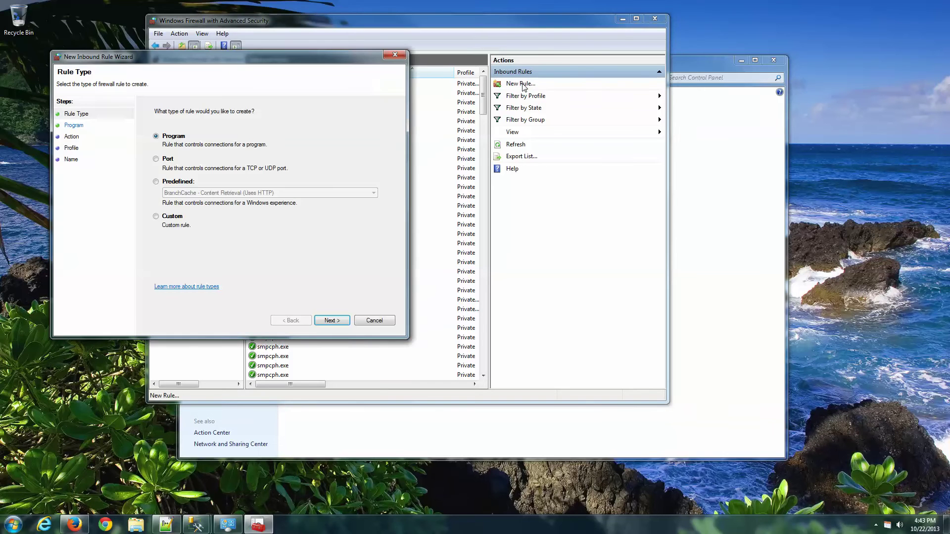
click(167, 163)
click(331, 320)
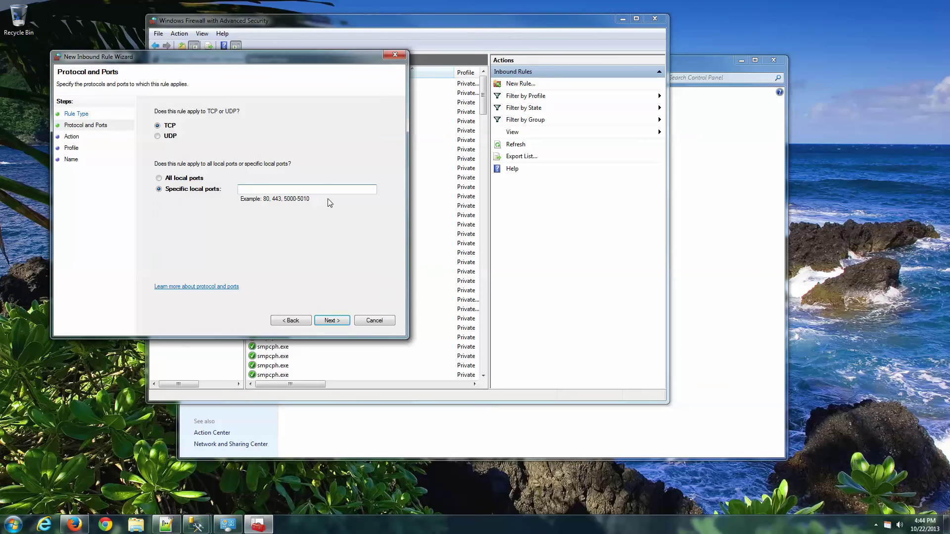
text(56984)
click(330, 319)
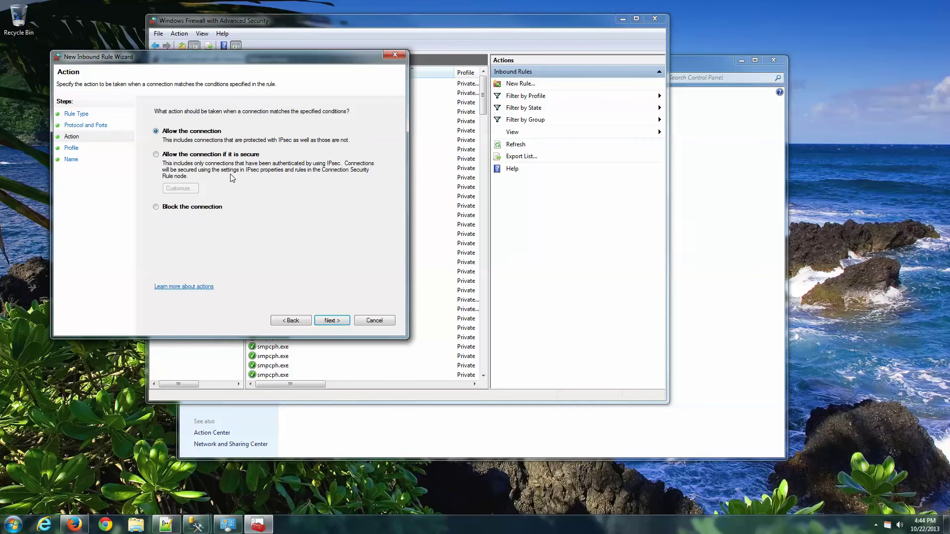
click(342, 319)
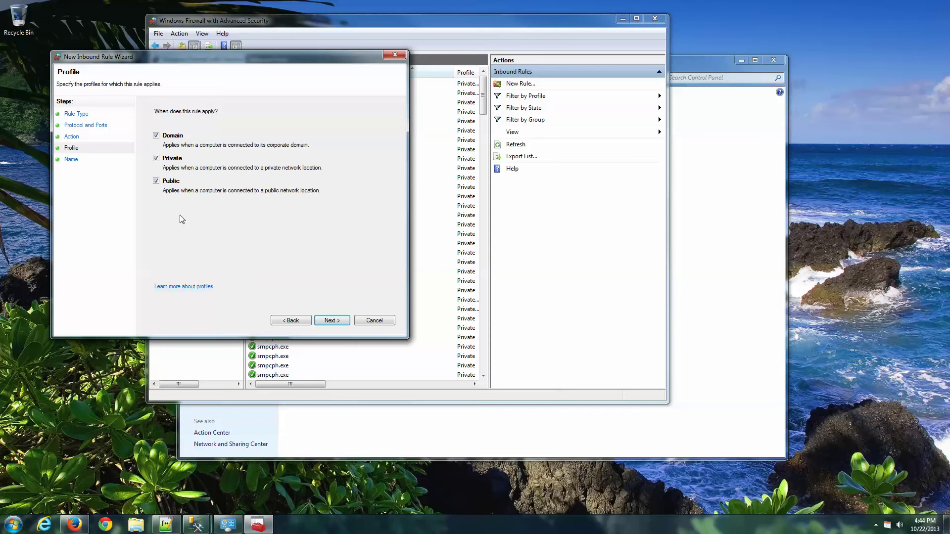
click(331, 320)
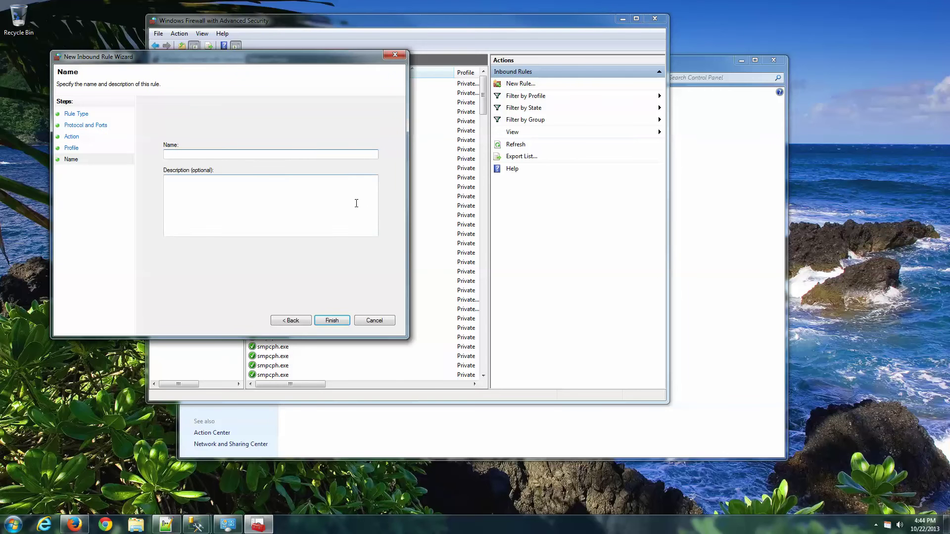
text(SQL Server - CashFootprint)
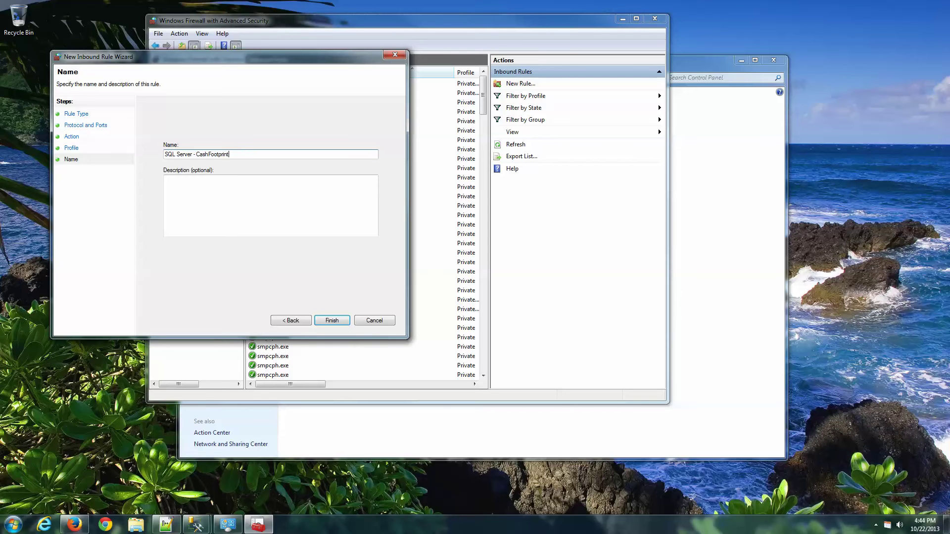
text(TCP)
click(332, 321)
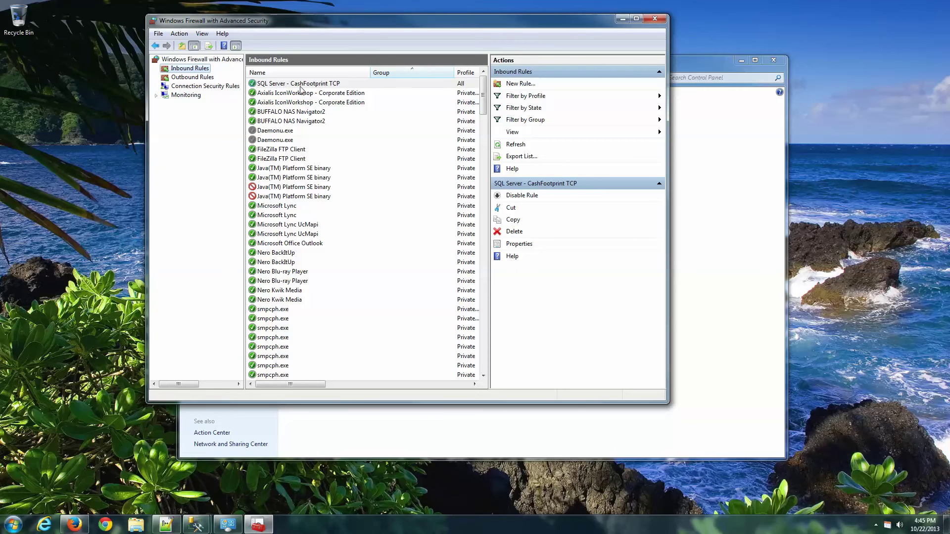
Step: Create inbound rule 'SQL Server - CashFootprint UDP' allowing UDP port 1434 on all profiles
click(518, 85)
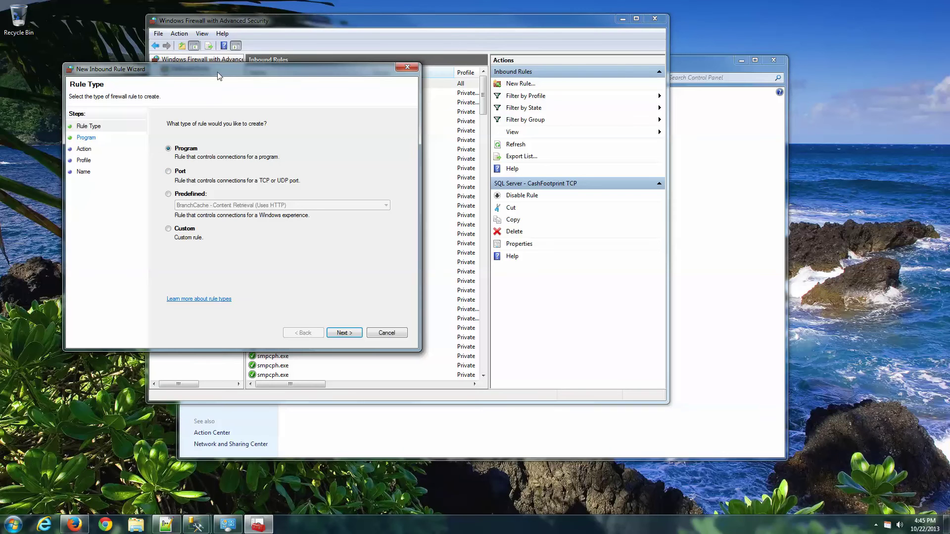
click(179, 171)
click(351, 337)
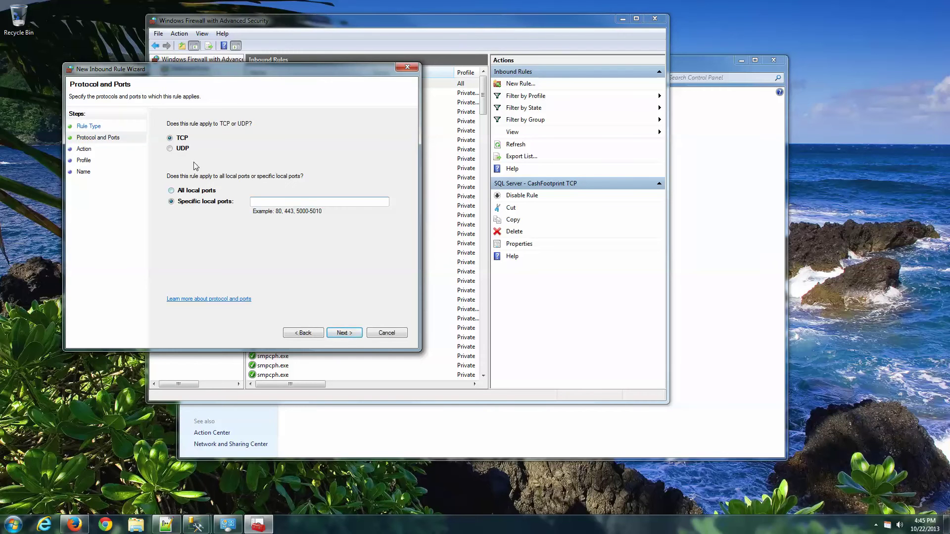
click(181, 151)
click(294, 202)
text(1434)
click(345, 333)
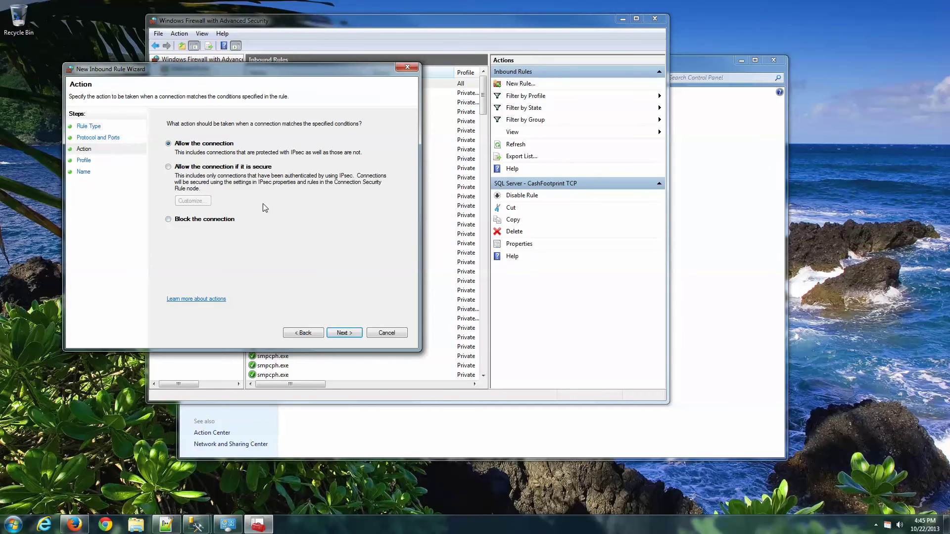
click(355, 332)
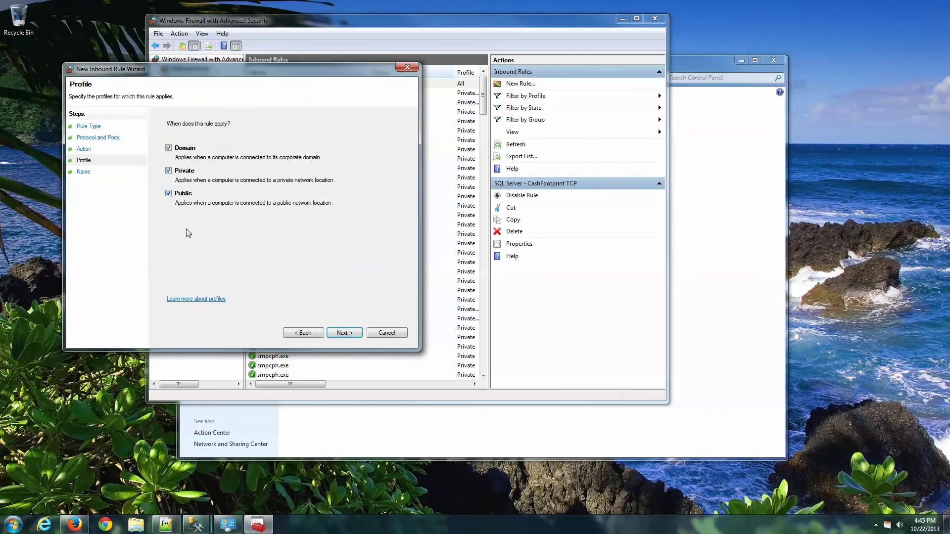
click(344, 332)
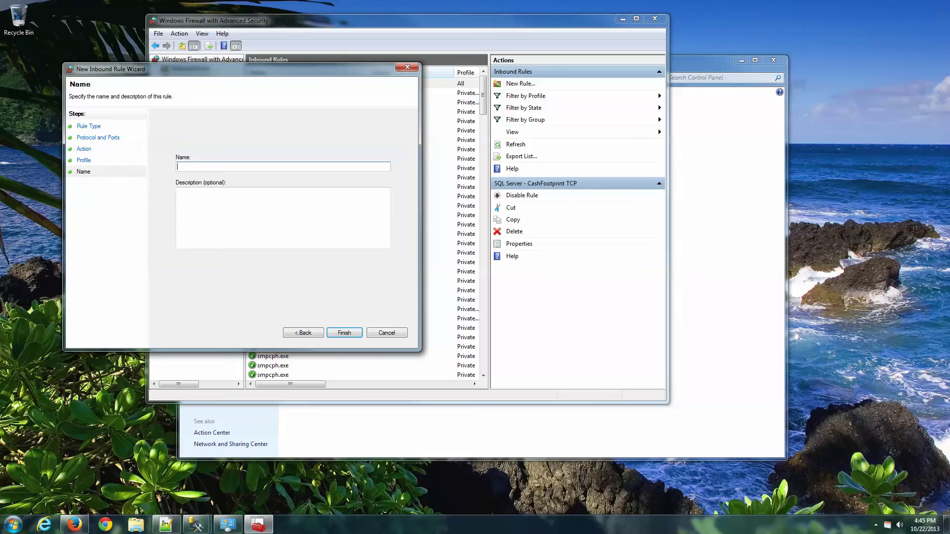
text(SQL Server - CashFootprint UDP)
click(344, 332)
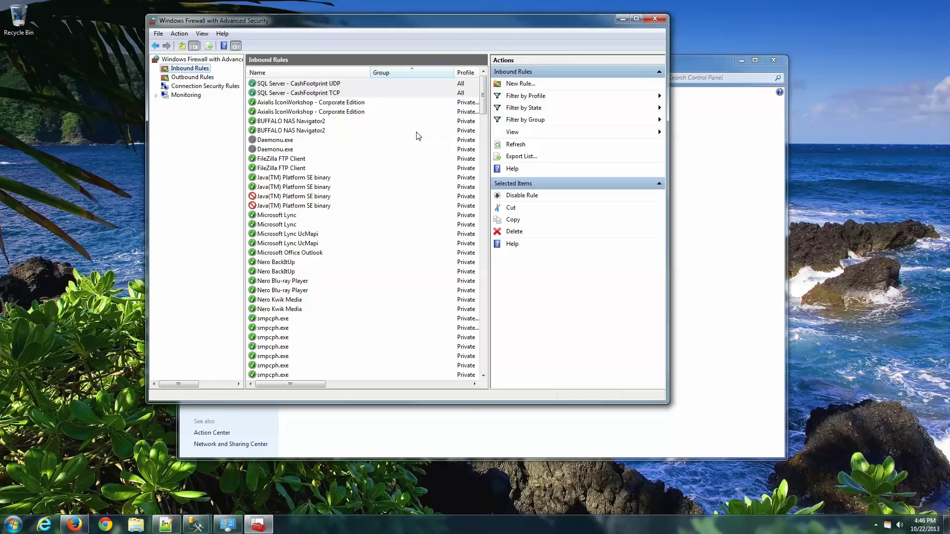
Step: Check both CashFootprint rules, close the firewall windows and open the Start menu
click(327, 94)
click(335, 85)
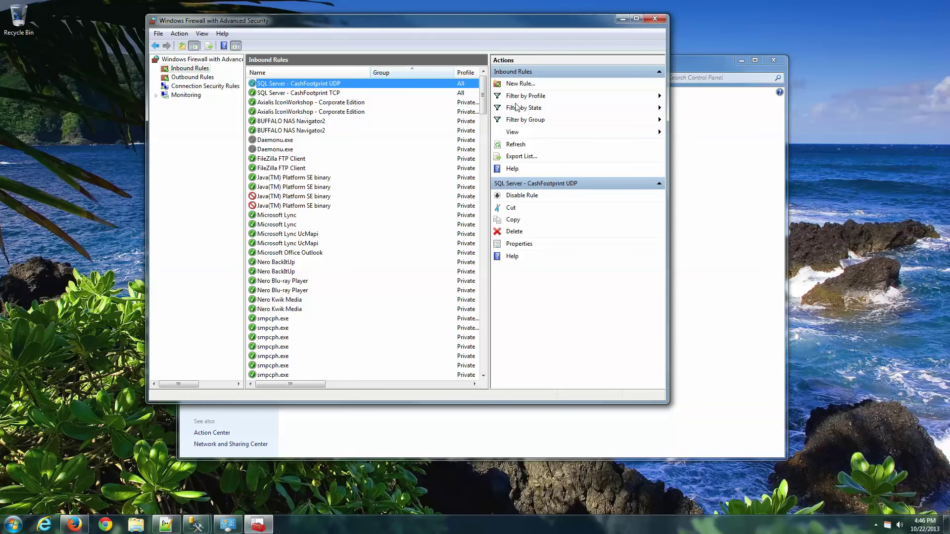
click(654, 20)
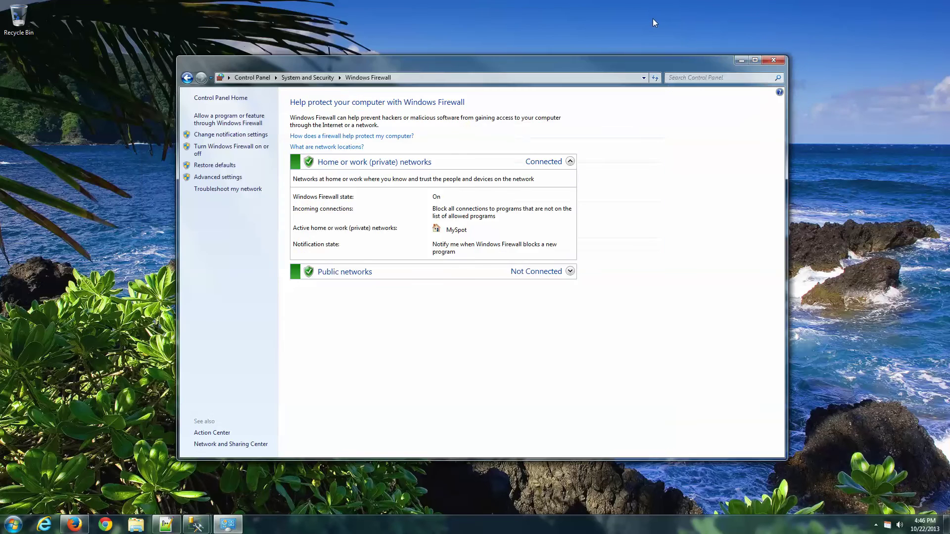
click(773, 61)
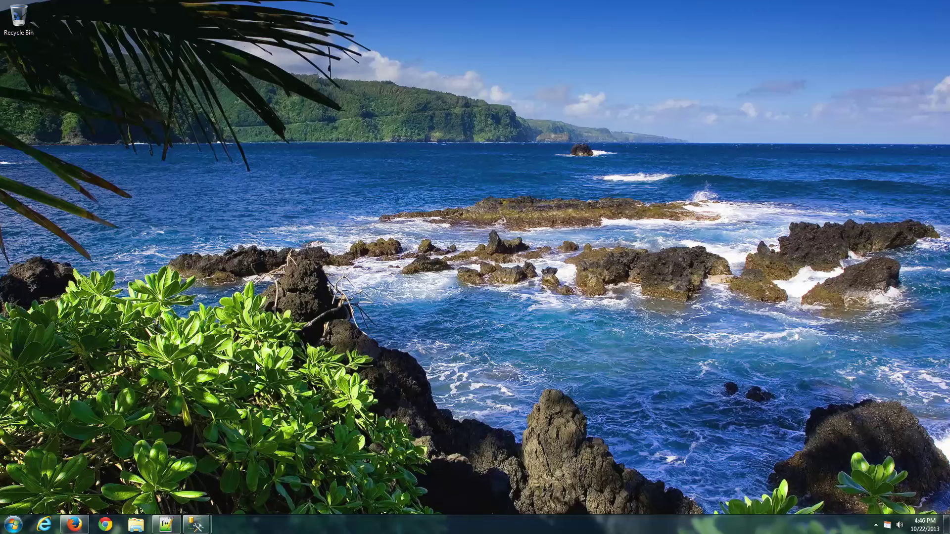
click(16, 526)
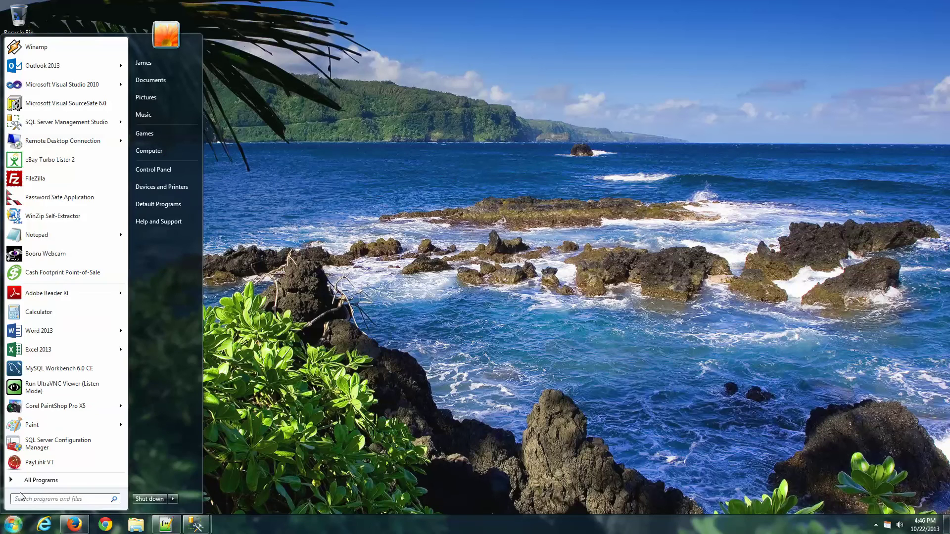
Step: Launch SQL Server Management Studio from the Microsoft SQL Server 2008 R2 folder
click(30, 480)
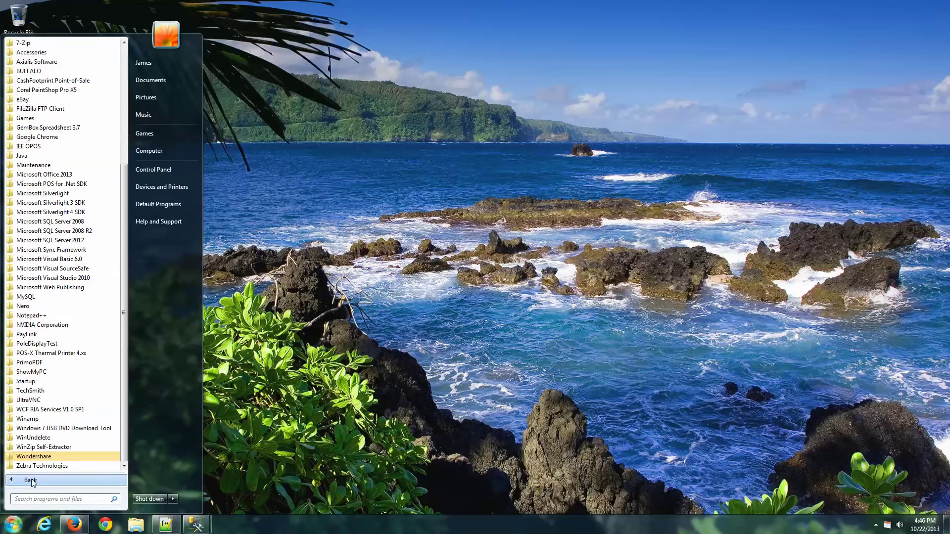
click(65, 231)
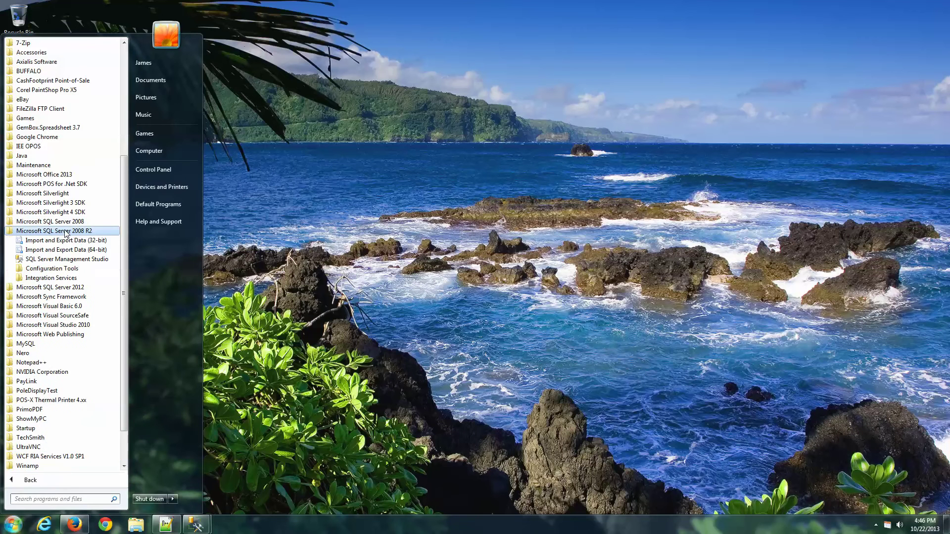
click(67, 259)
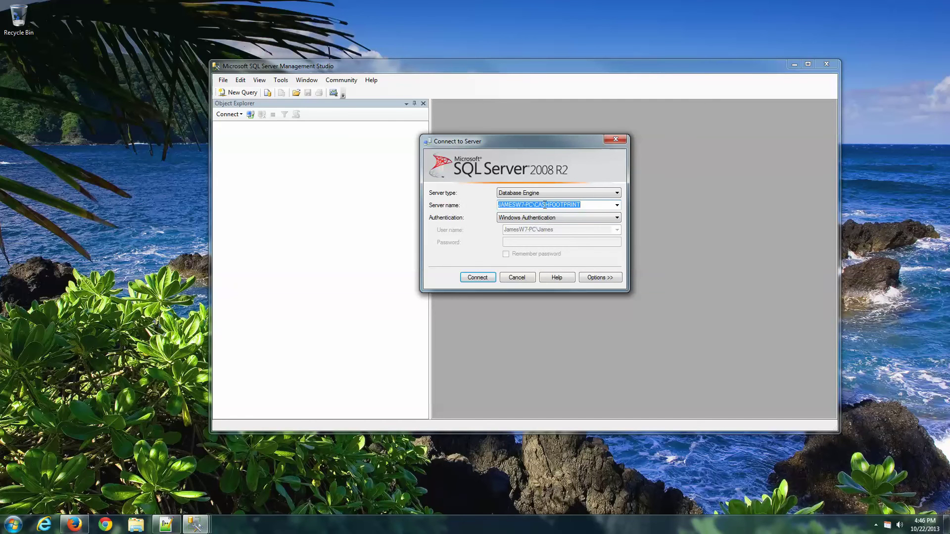
Step: Browse network servers, pick JAMESW7-PC\CASHFOOTPRINT and connect with Windows Authentication
click(616, 205)
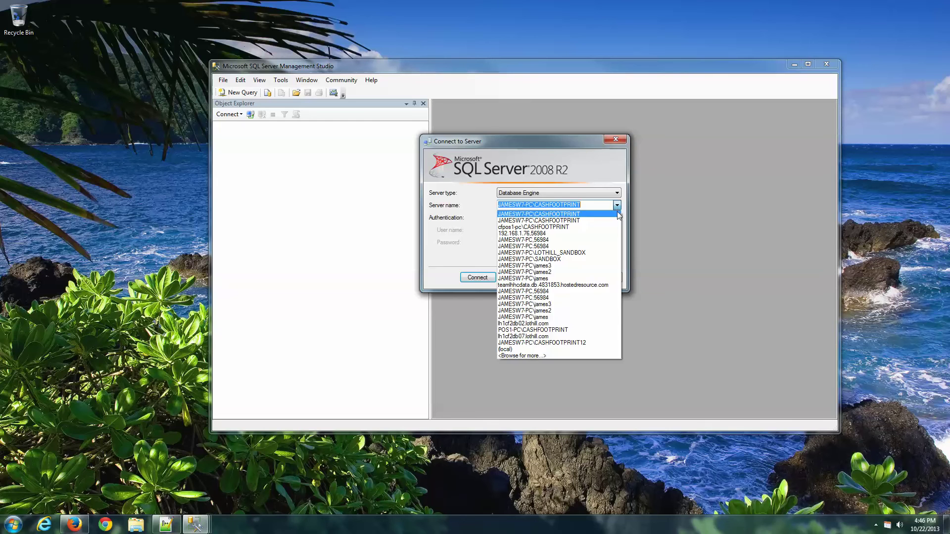
click(536, 355)
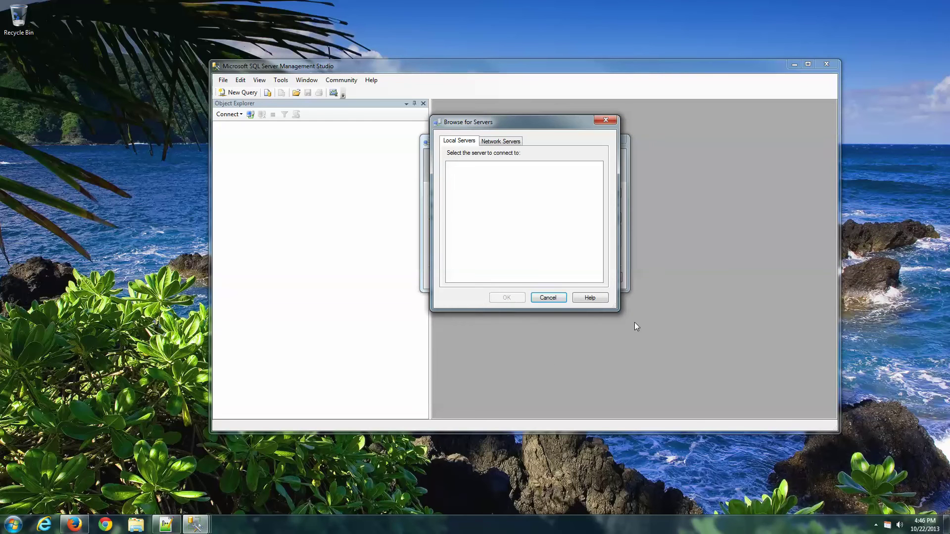
click(511, 142)
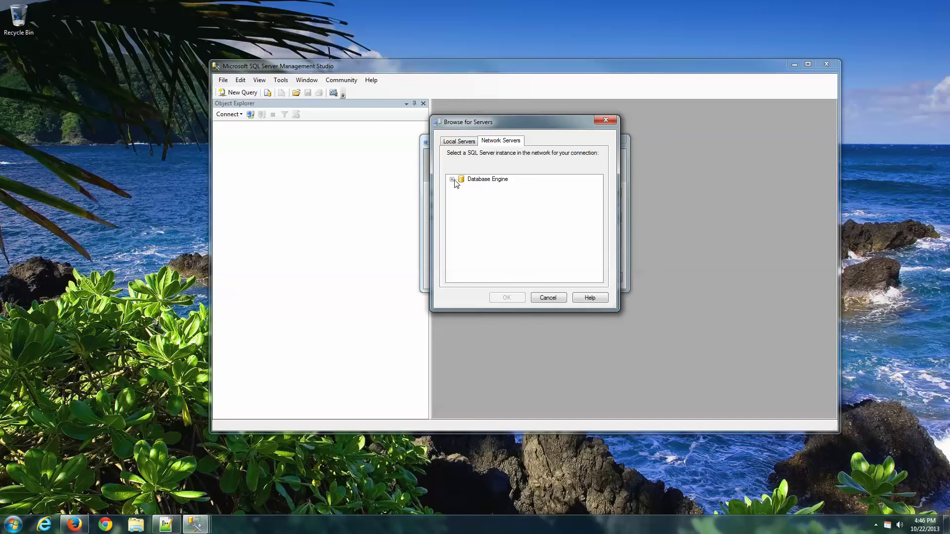
click(452, 179)
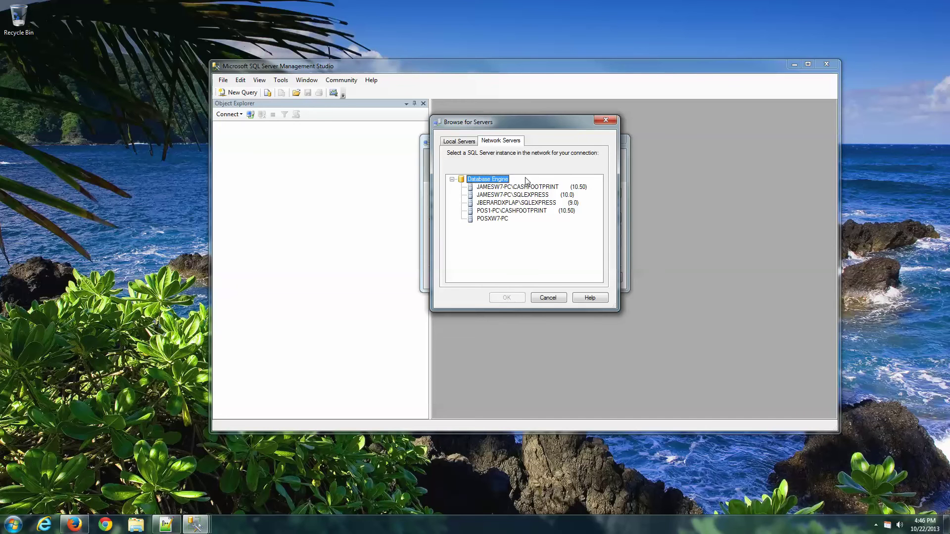
click(503, 187)
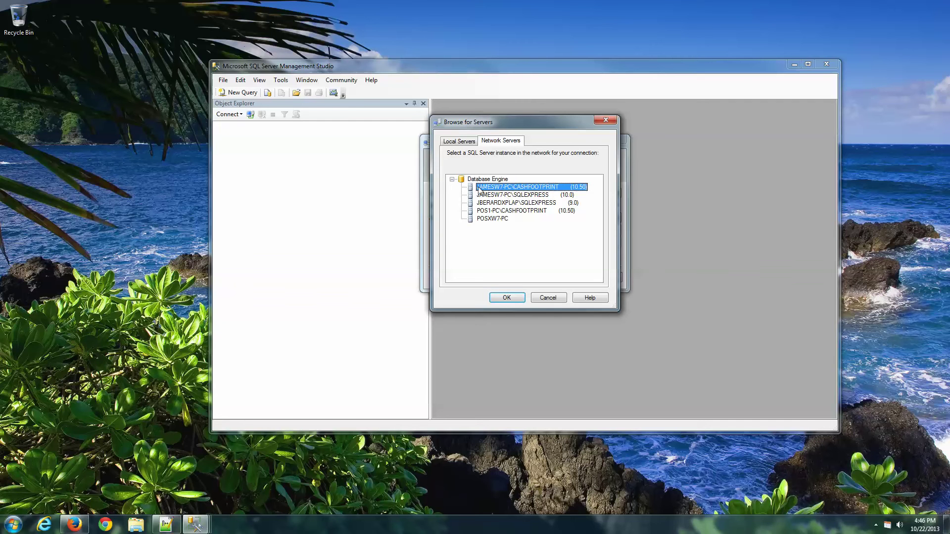
click(538, 195)
click(535, 188)
click(508, 297)
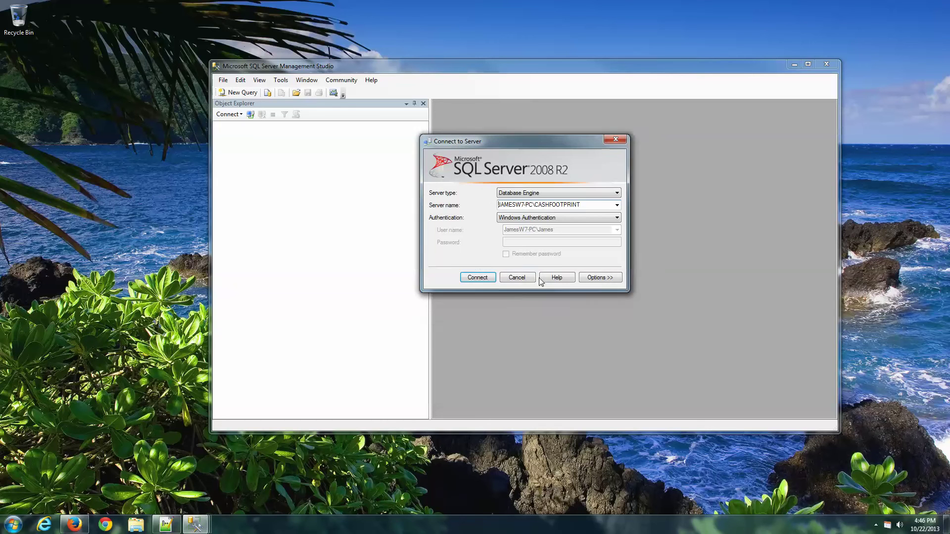
click(483, 280)
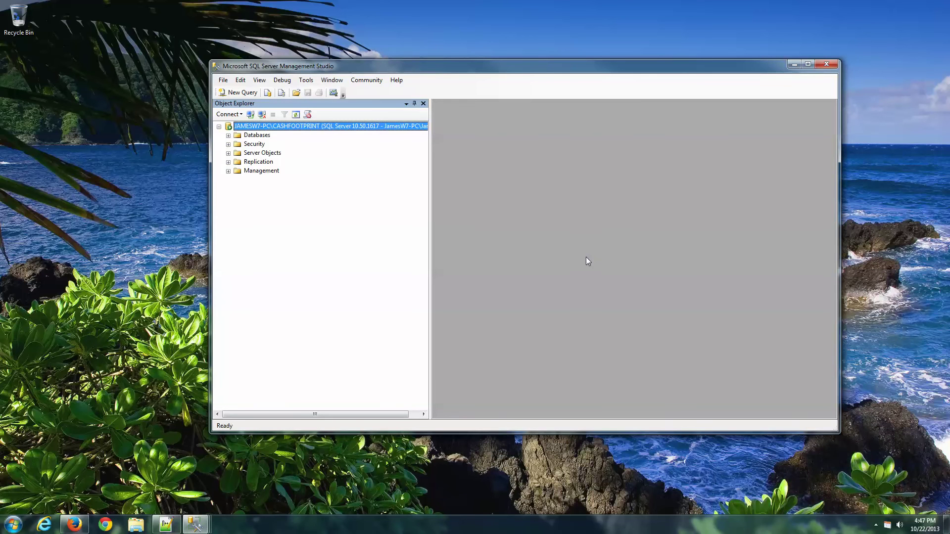
Step: Switch CASHFOOTPRINT's server authentication to SQL Server and Windows Authentication mode and accept the restart notice
right_click(281, 130)
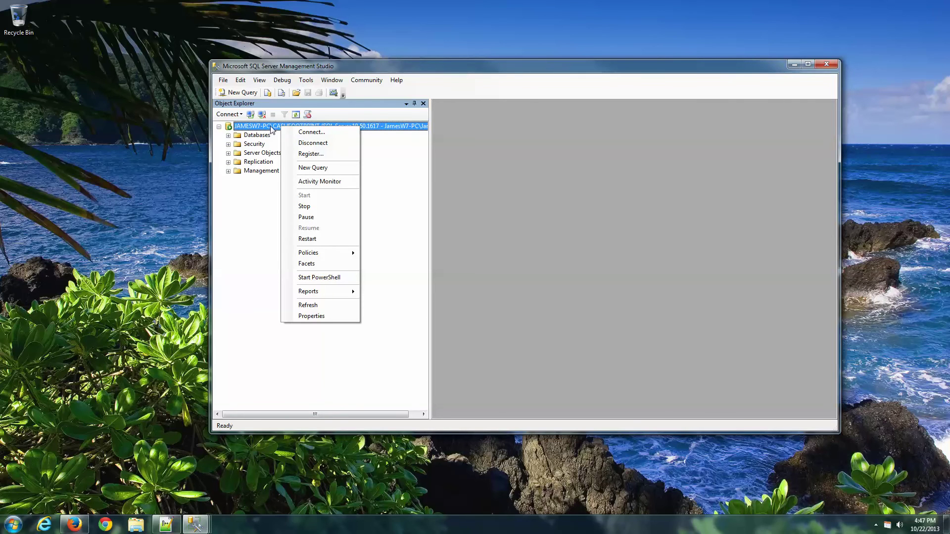
click(316, 315)
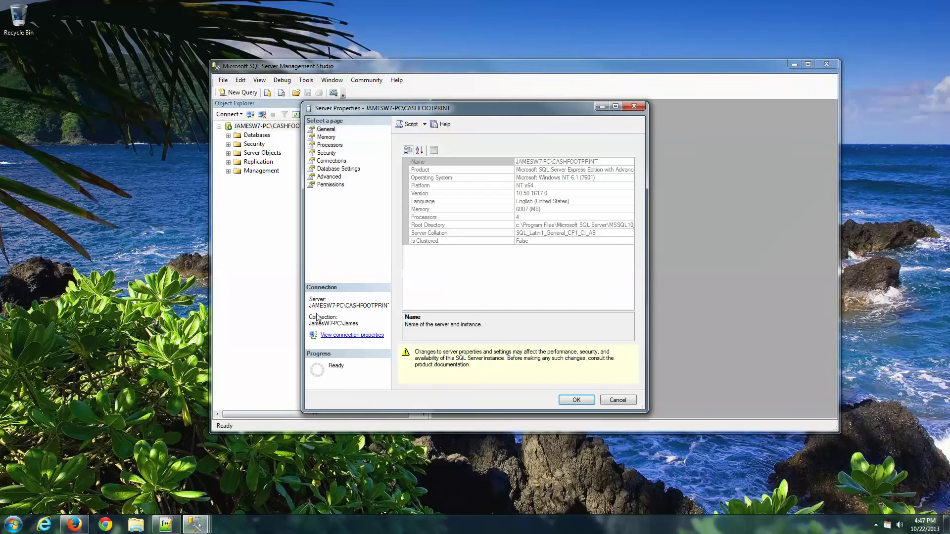
click(327, 153)
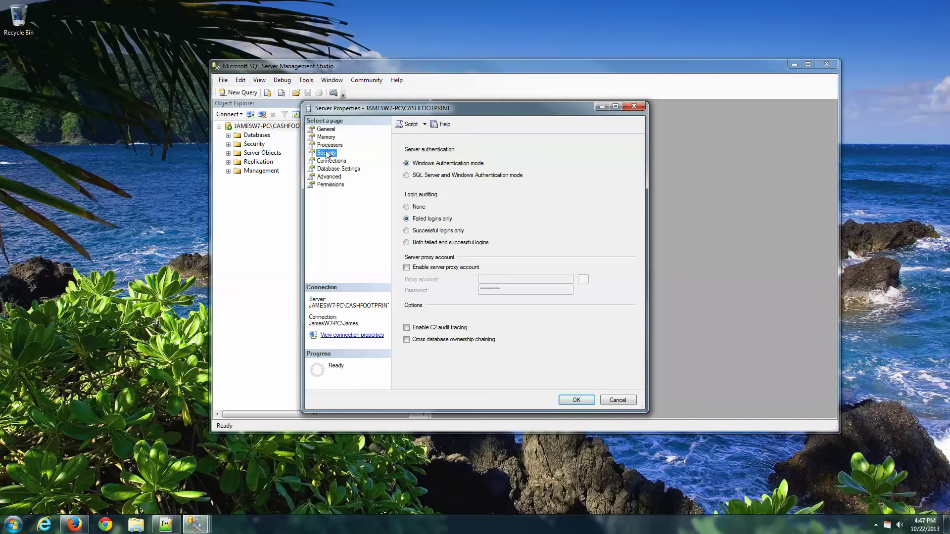
click(407, 176)
click(574, 400)
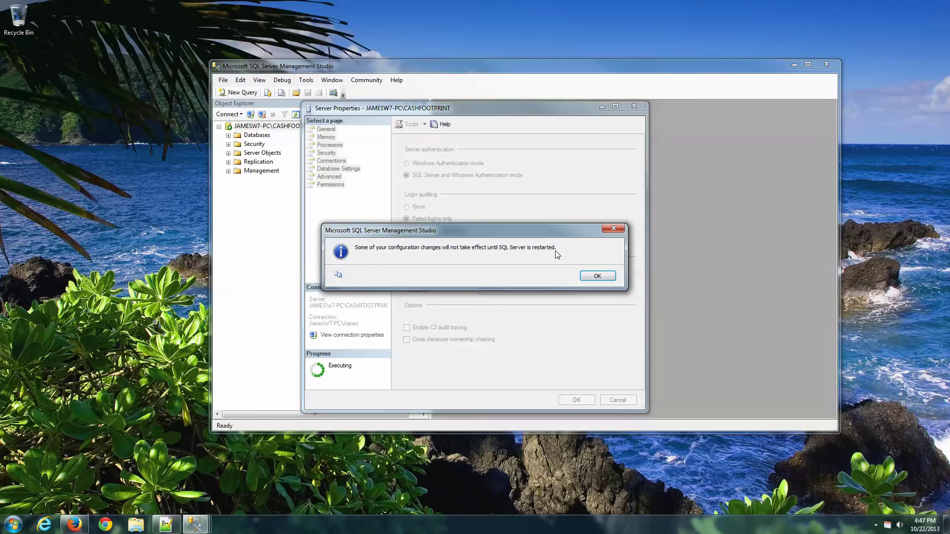
click(602, 278)
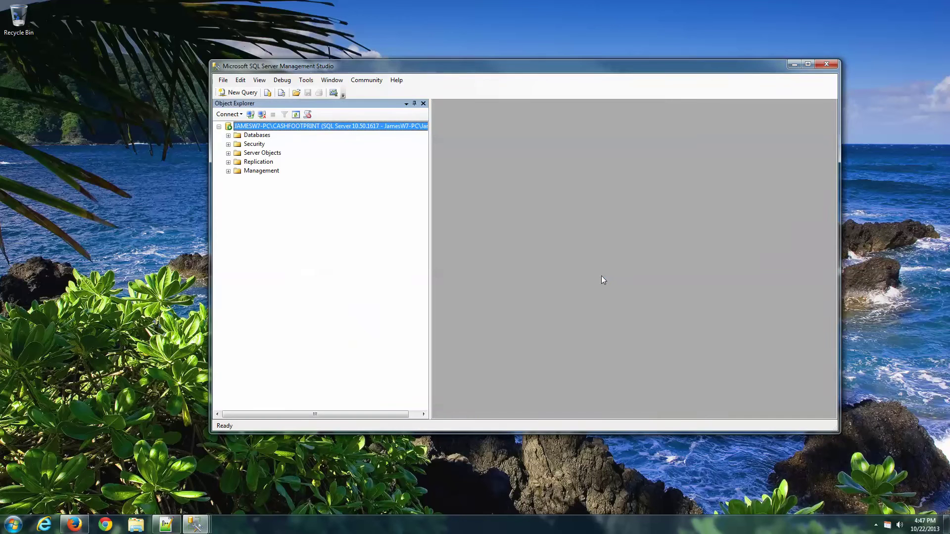
right_click(277, 129)
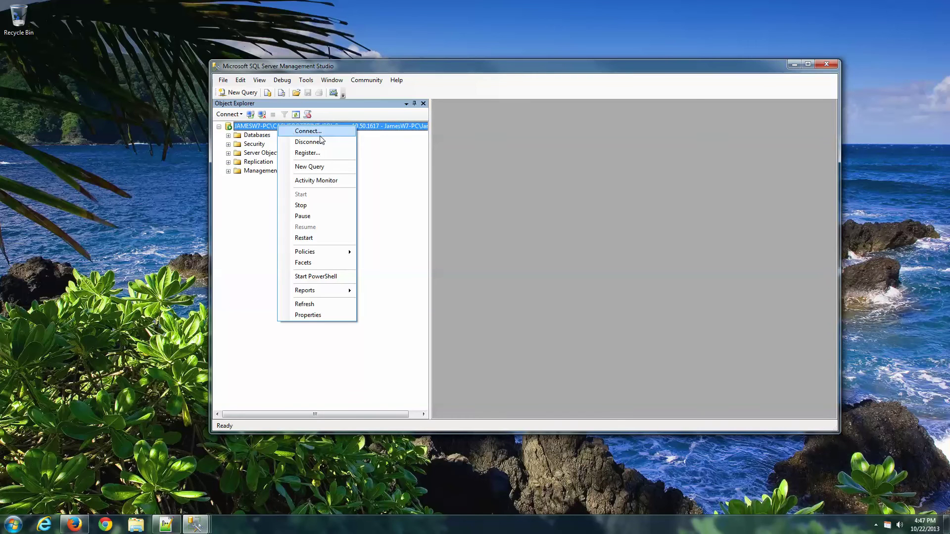
Step: Restart the CASHFOOTPRINT SQL Server service and confirm the restart
click(314, 240)
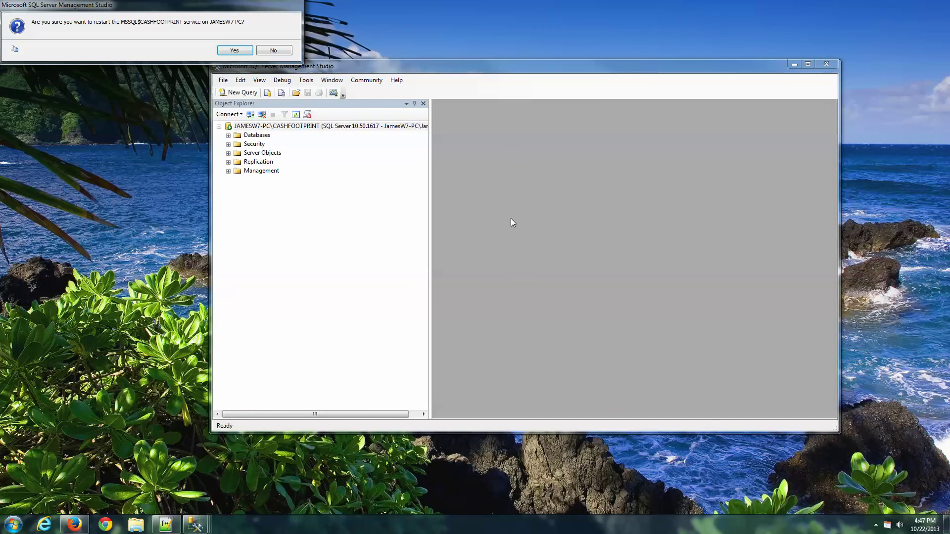
click(235, 51)
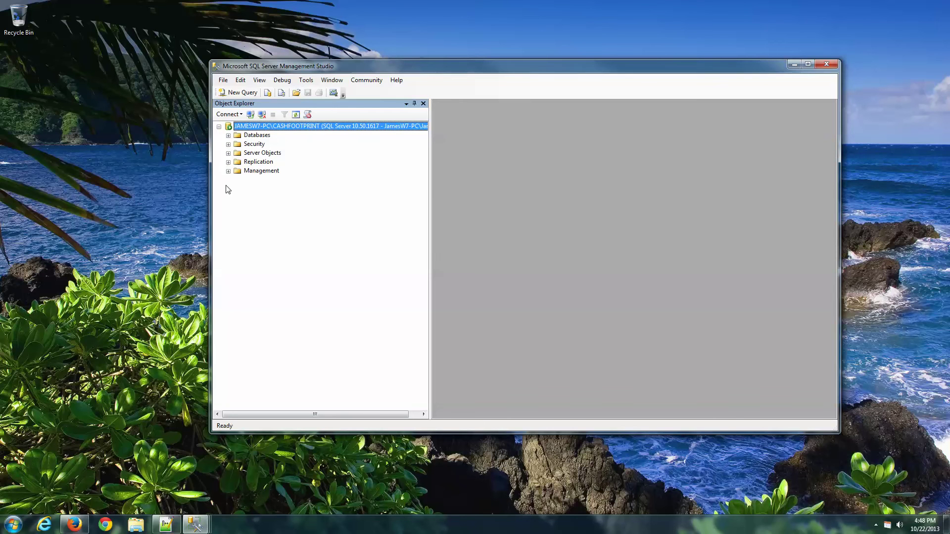
Step: Open the sa login's properties under Security > Logins
click(228, 145)
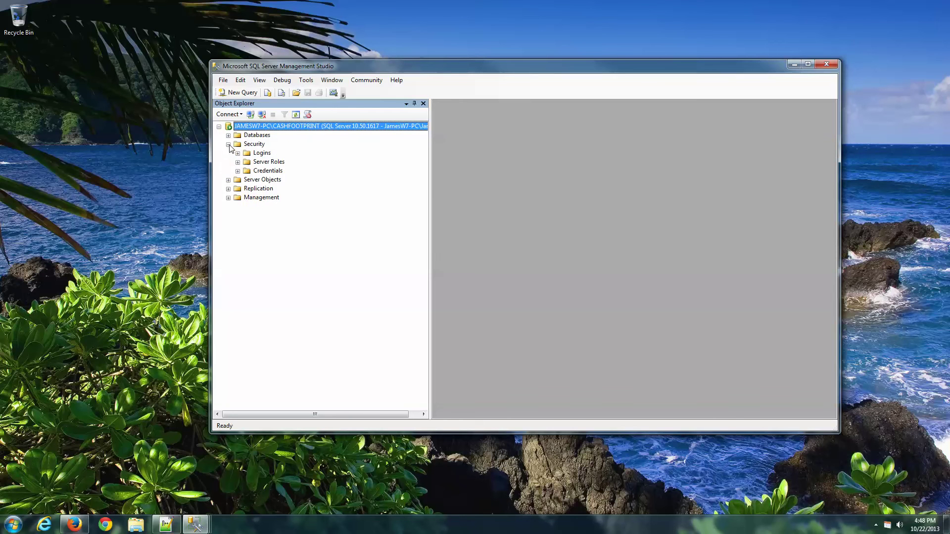
click(238, 154)
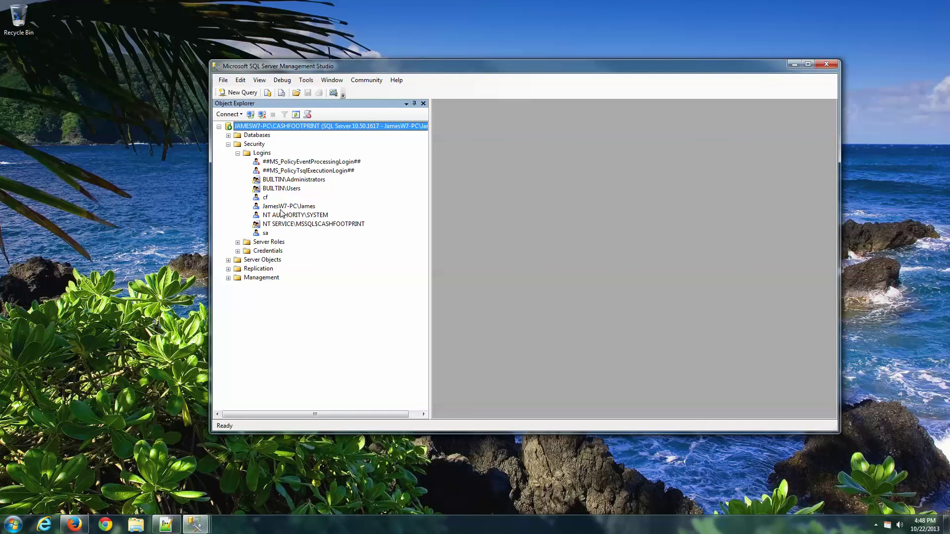
right_click(266, 236)
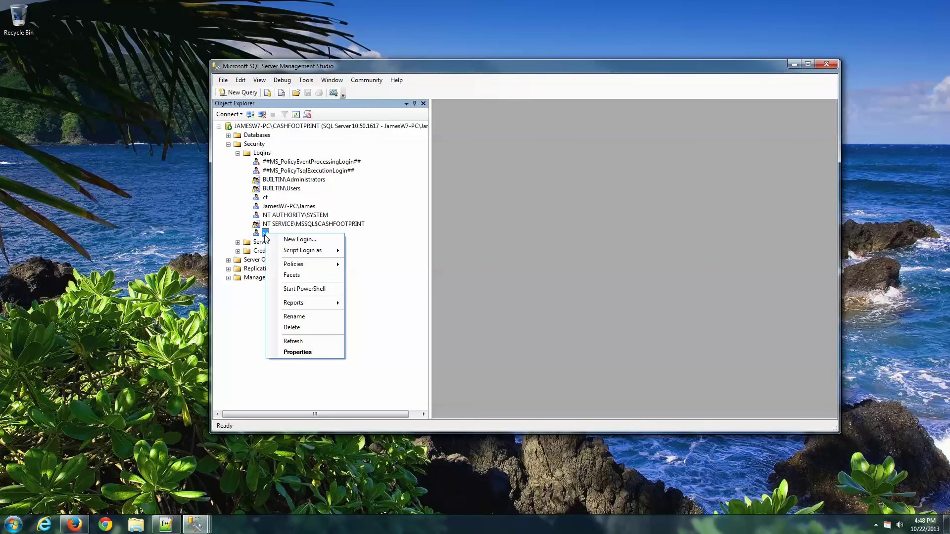
click(313, 352)
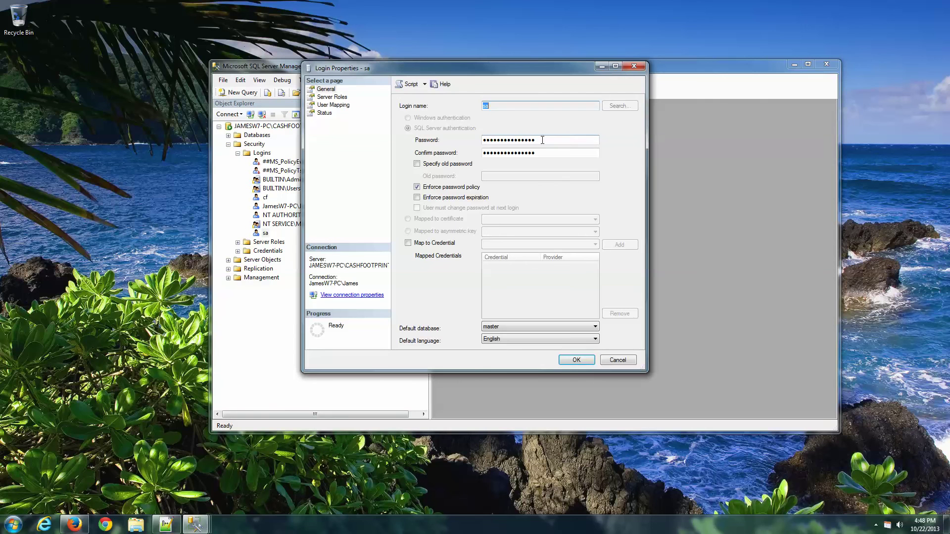
Step: Enter and confirm a new password for sa, then save the login
click(542, 140)
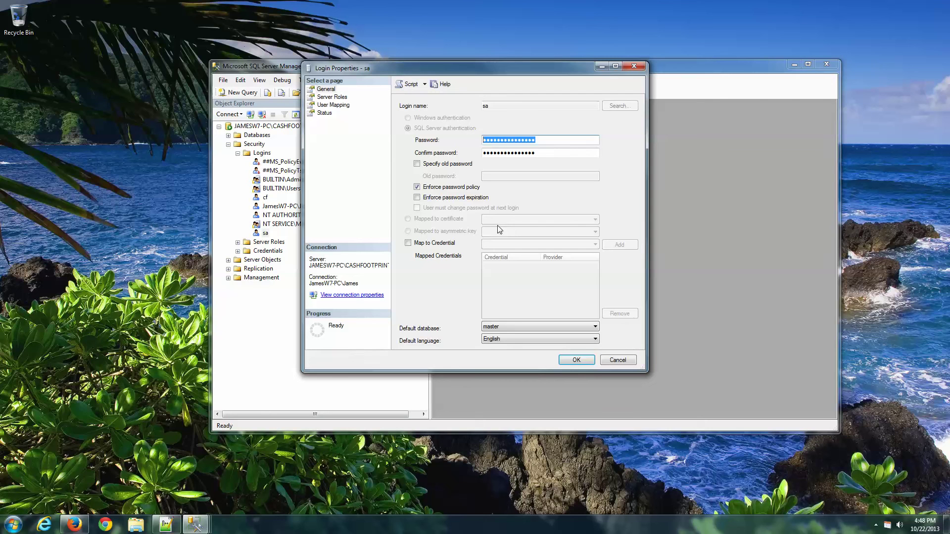
text(password1234)
key(Tab)
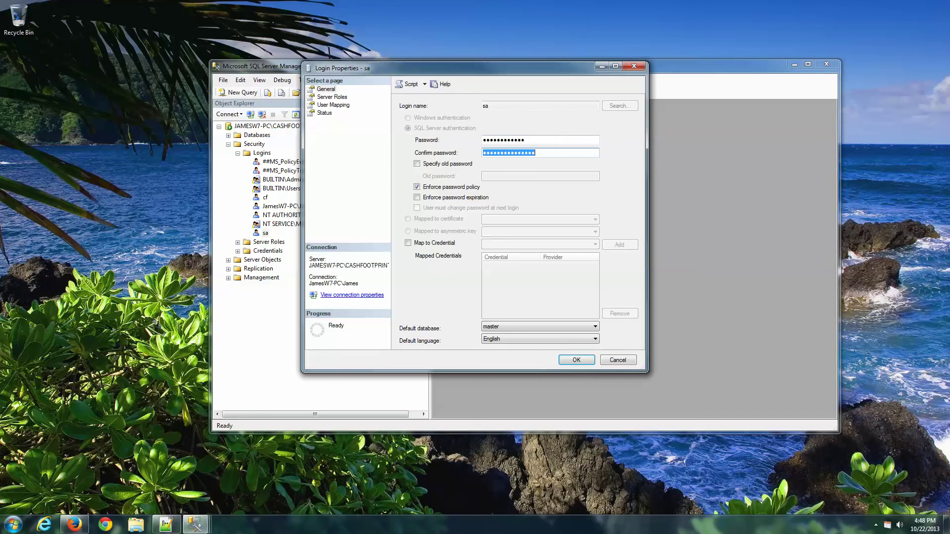
text(Password12345)
click(531, 137)
double_click(530, 136)
text(Pas)
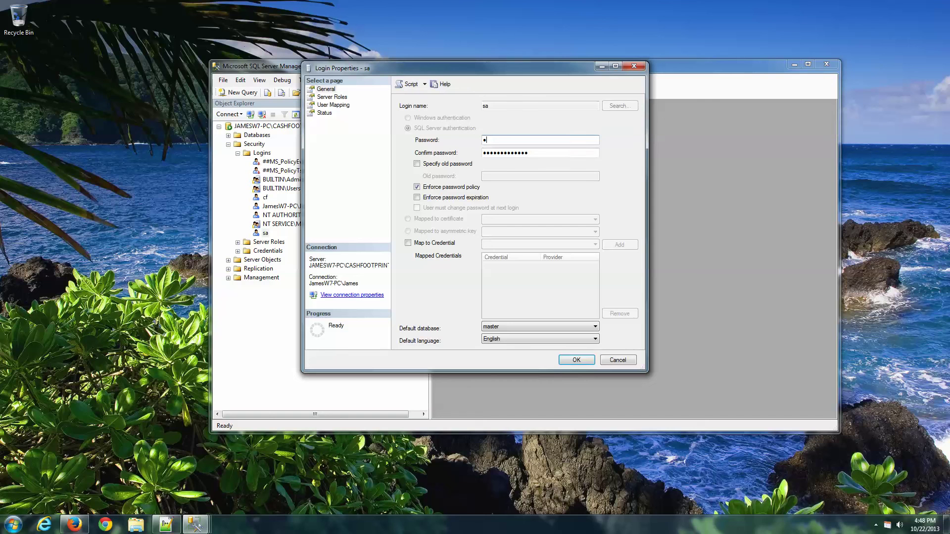
text(sword1!!)
click(577, 360)
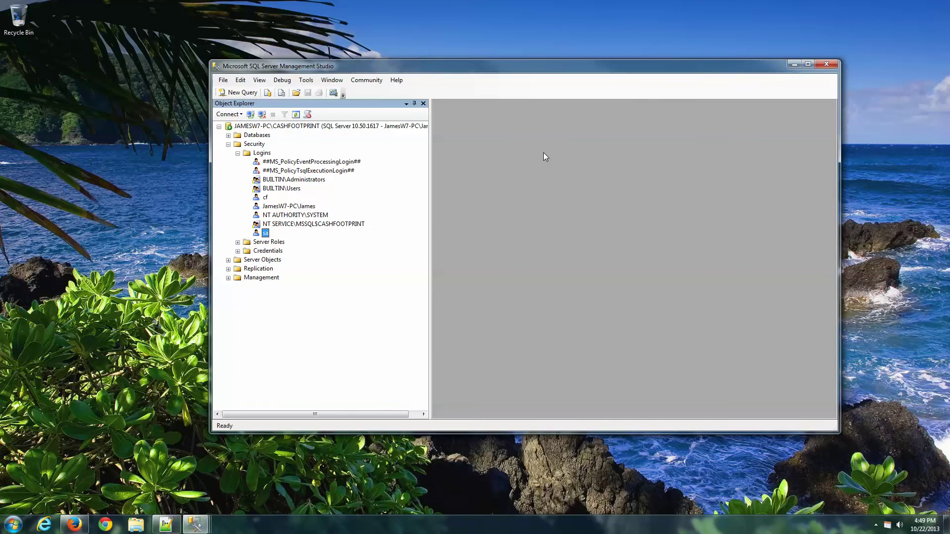
Step: Reconnect a new query window as sa with SQL Server Authentication, then close Management Studio
click(238, 93)
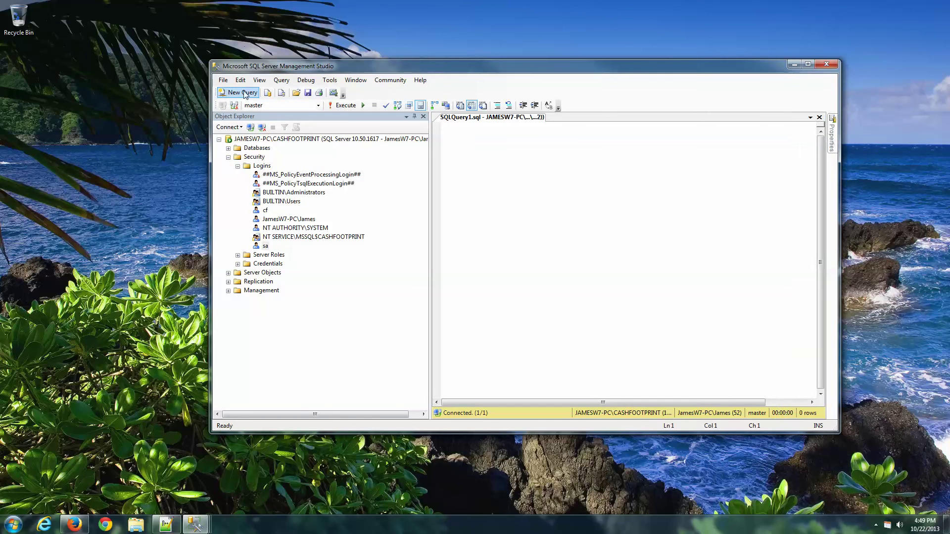
right_click(598, 182)
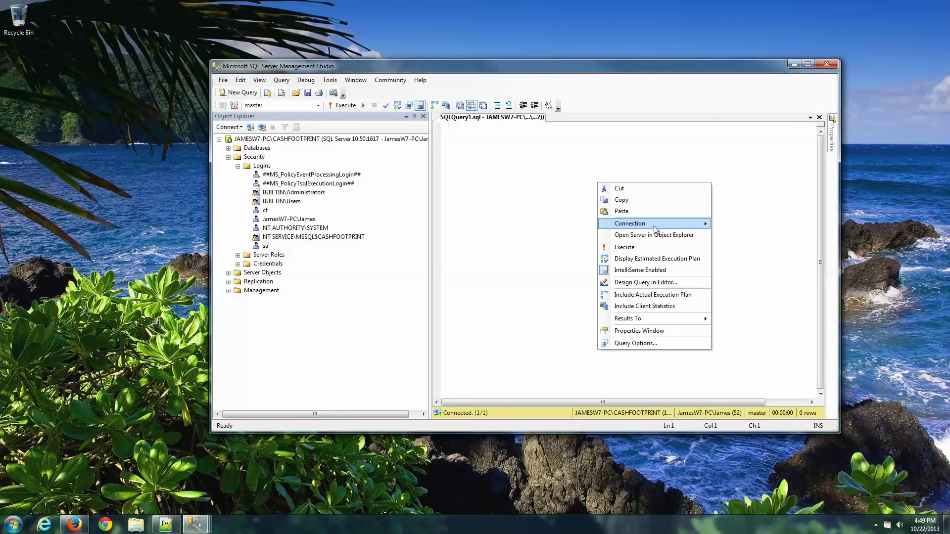
mouse_move(654, 229)
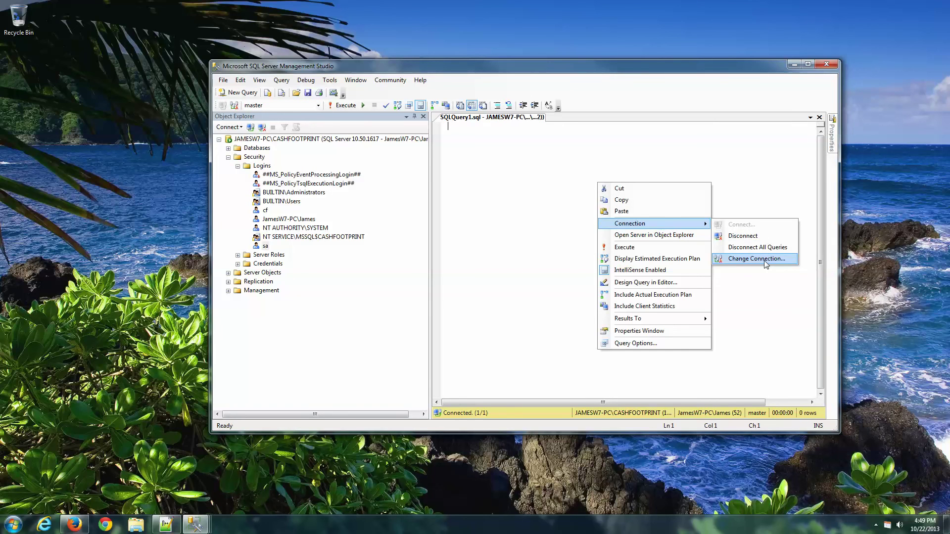
click(765, 259)
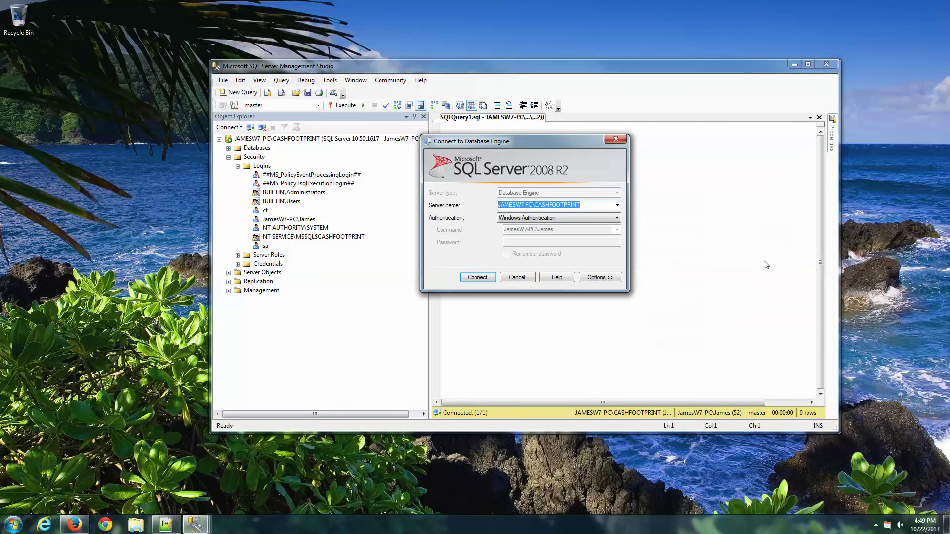
click(505, 218)
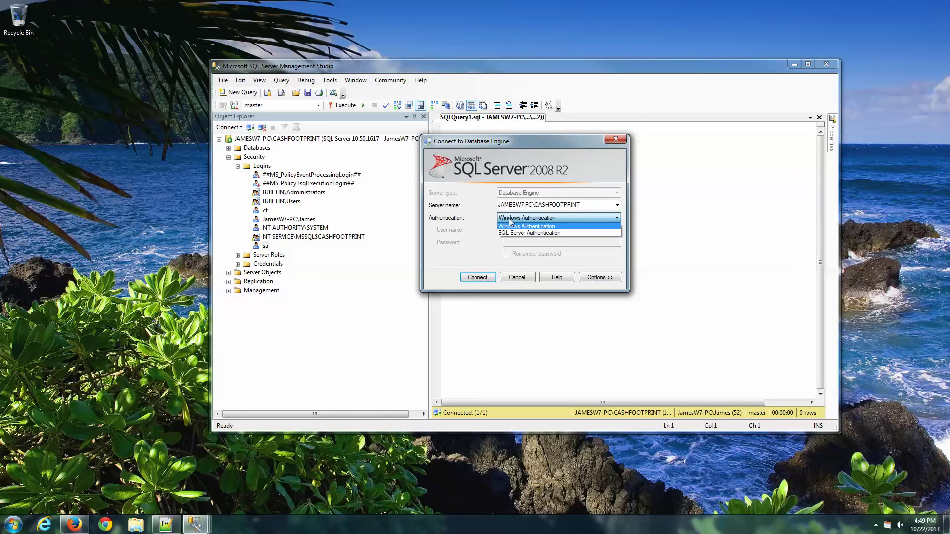
click(511, 233)
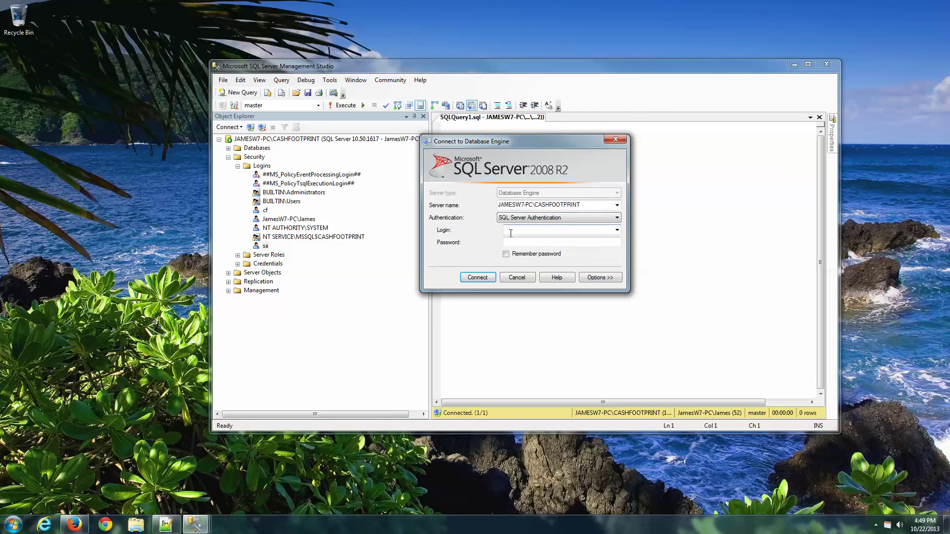
click(512, 231)
text(sa)
click(522, 243)
click(478, 278)
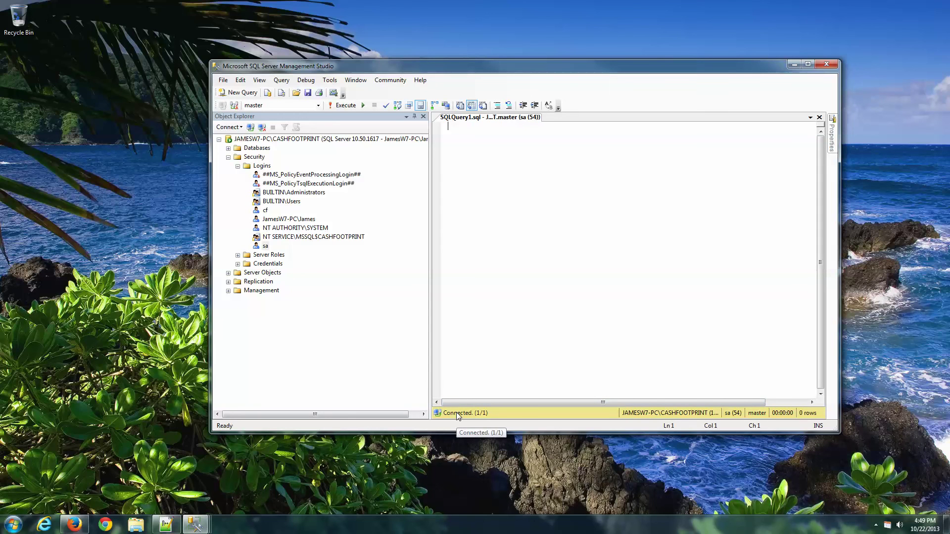
click(826, 64)
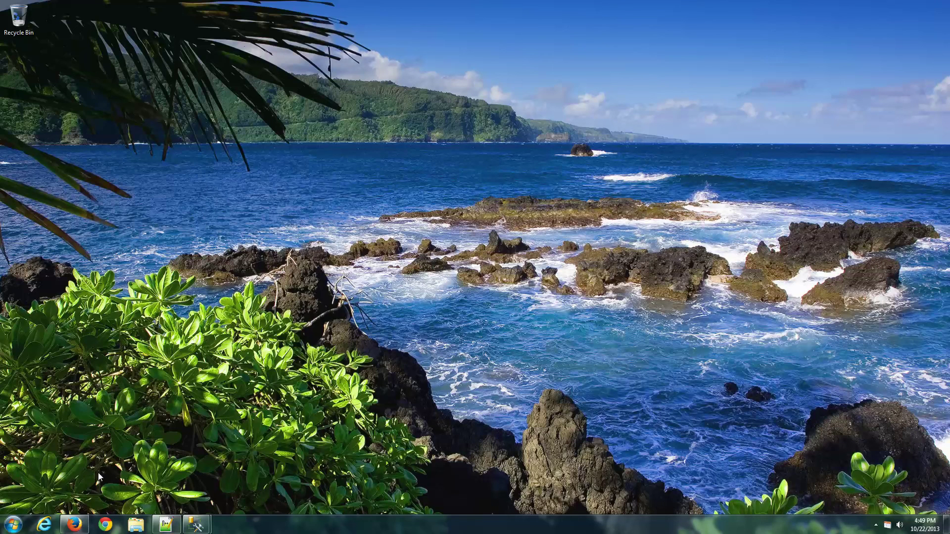
Step: Connect by Remote Desktop to posxw7-pc from the Start menu jump list, entering the account password
click(13, 524)
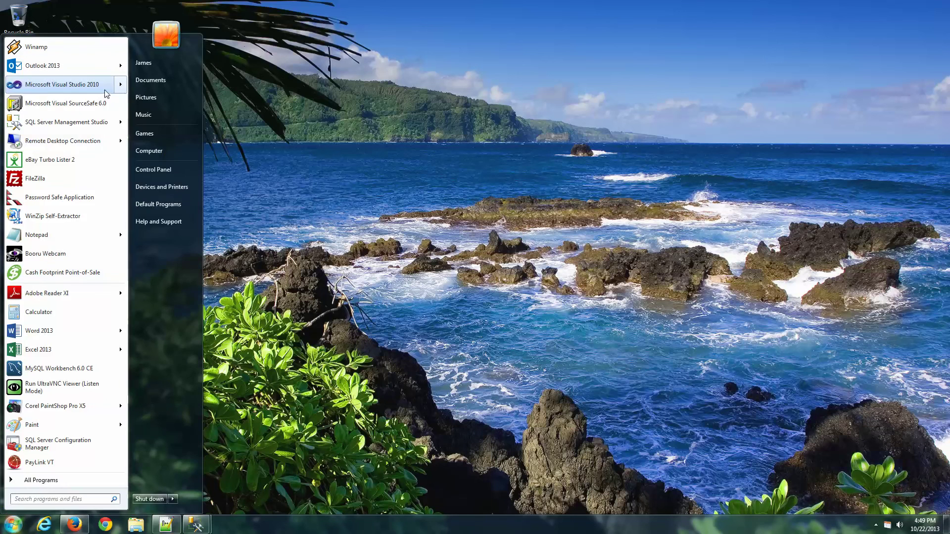
mouse_move(120, 143)
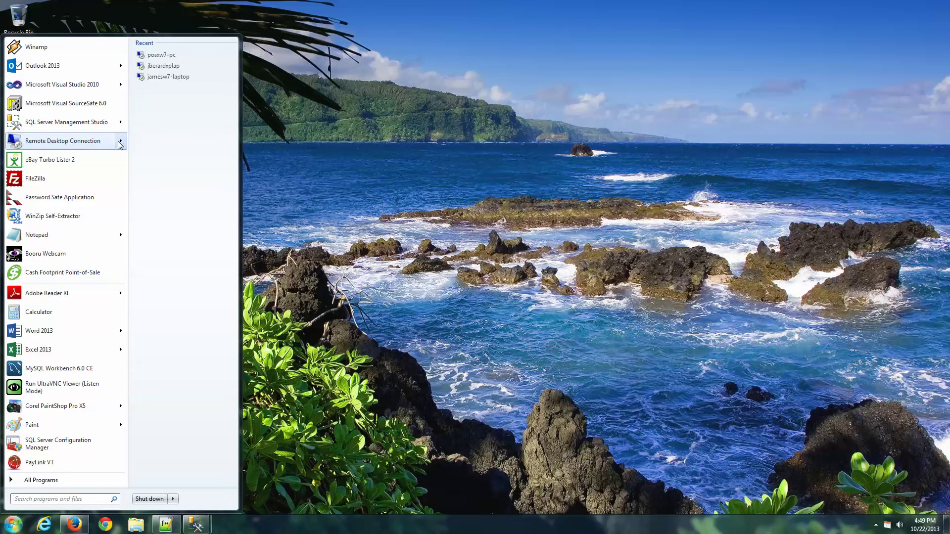
click(167, 65)
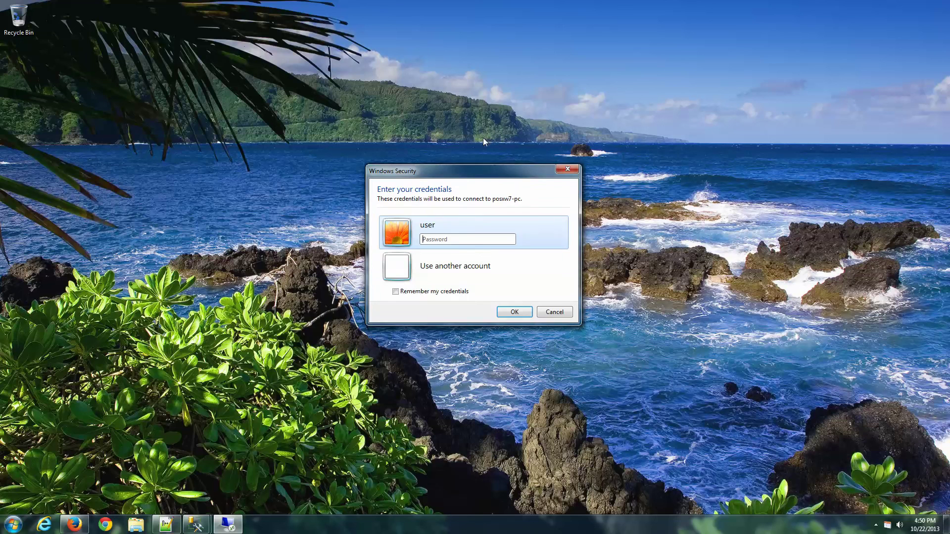
text(•••••)
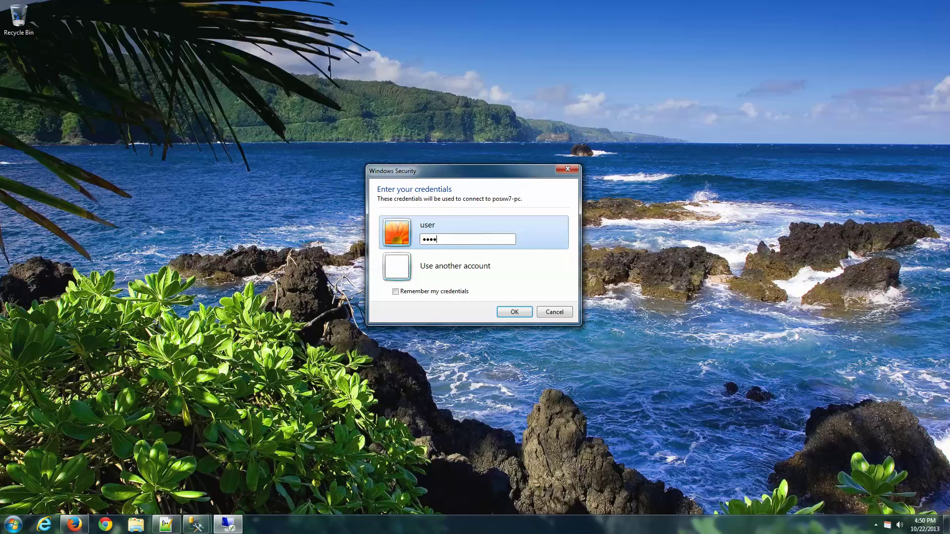
key(Return)
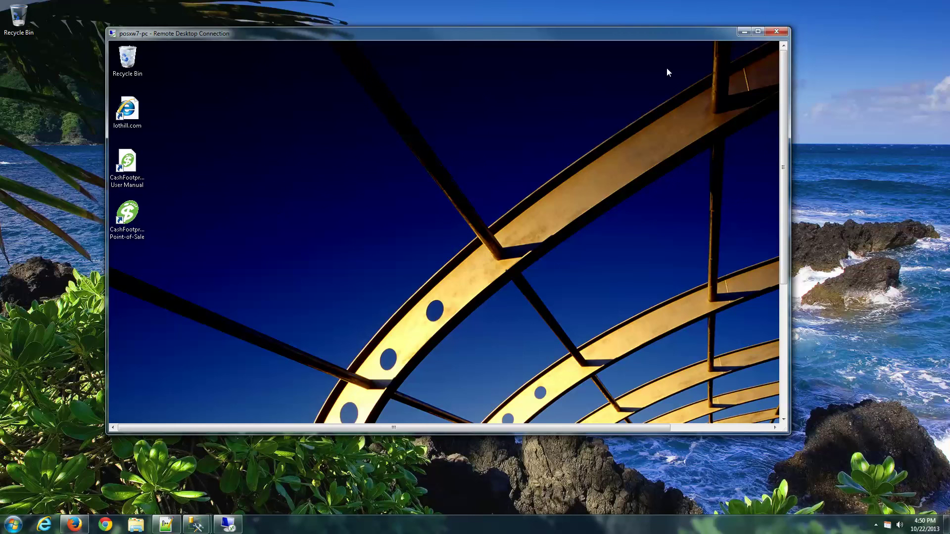
Step: Maximize the remote session, launch CashFootprint's Change Server Connection and browse network SQL instances
click(758, 31)
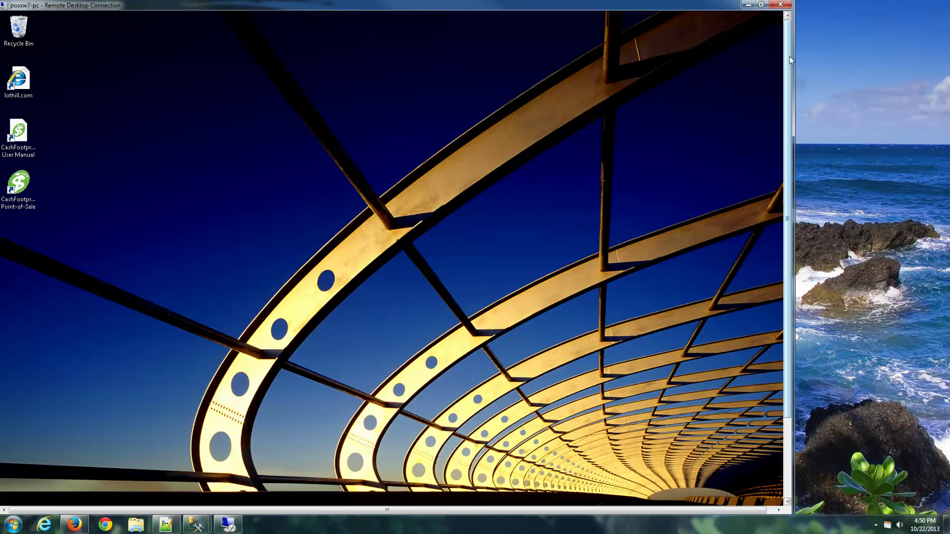
drag(788, 43, 798, 171)
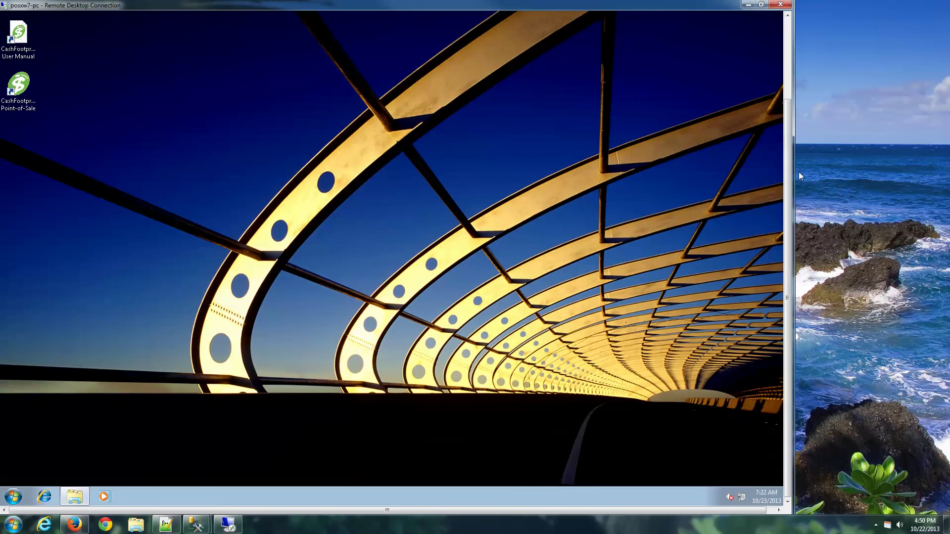
click(14, 497)
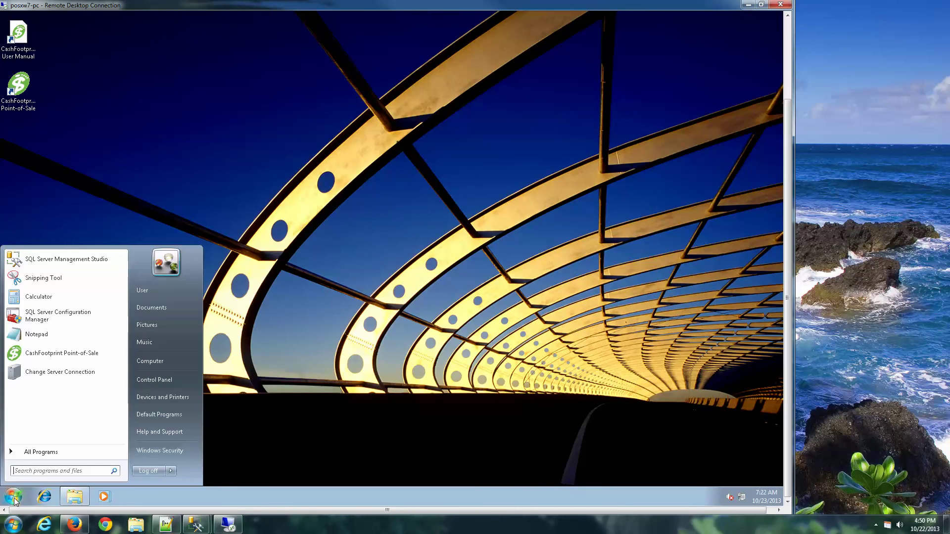
click(37, 452)
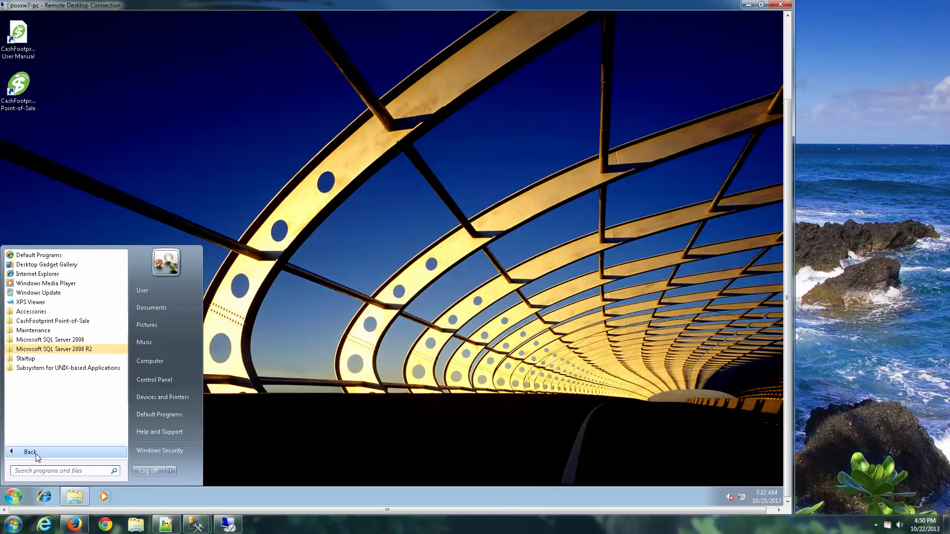
click(59, 321)
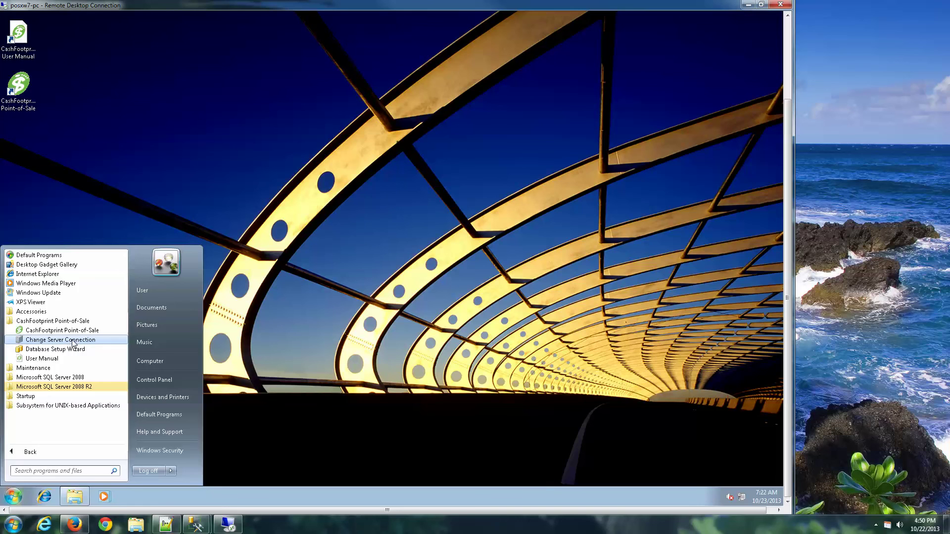
click(72, 342)
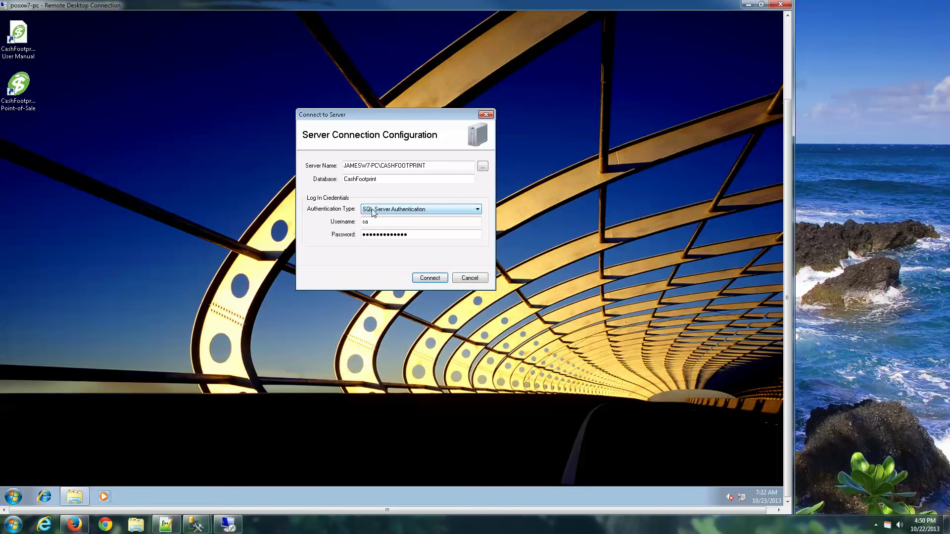
click(482, 167)
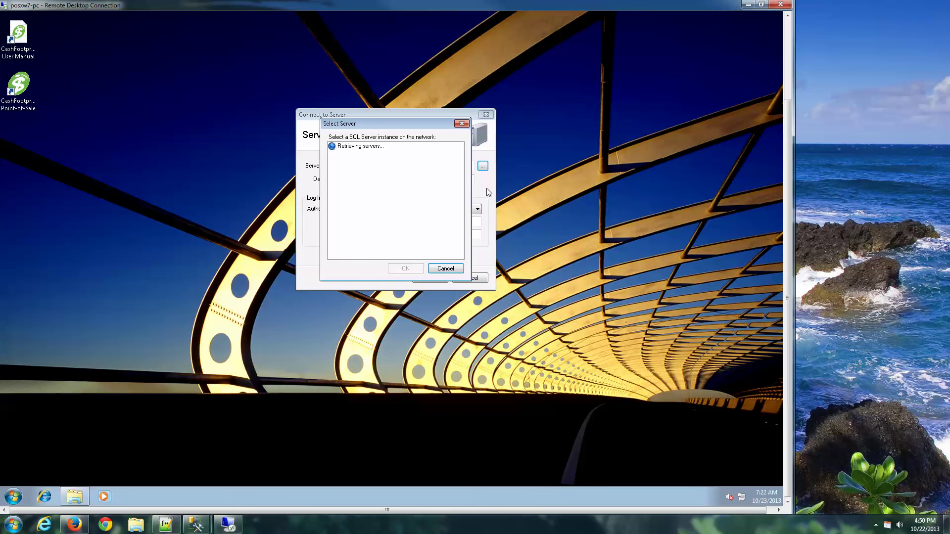
Step: Select the JAMESW7-PC\CASHFOOTPRINT instance and enter CashFootprint as the database
click(416, 163)
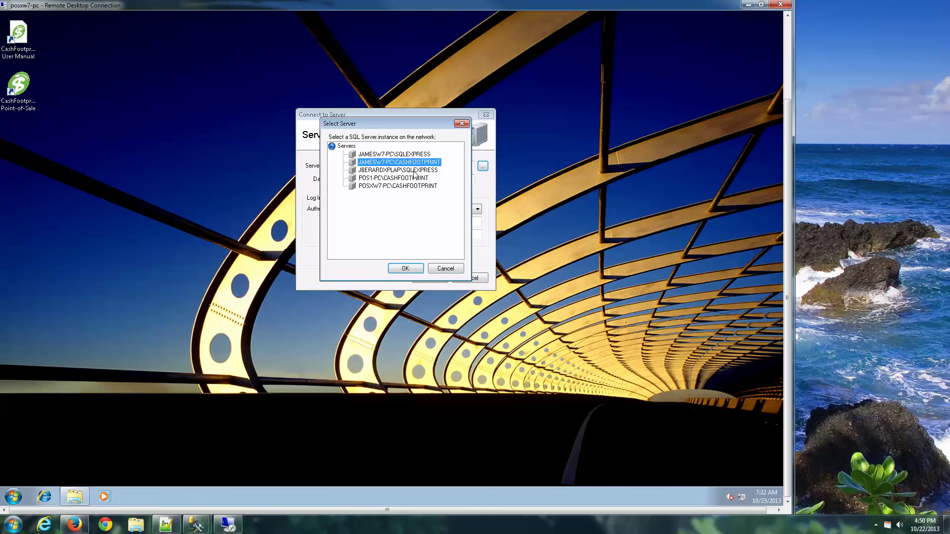
click(412, 269)
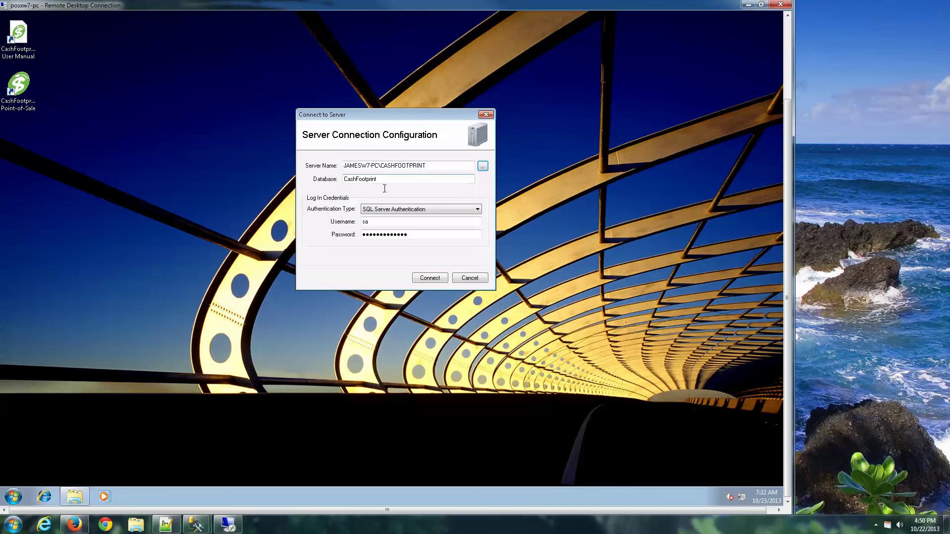
key(Tab)
text(CashFootpr)
Step: Use SQL Server Authentication as sa with the account password and connect
click(394, 209)
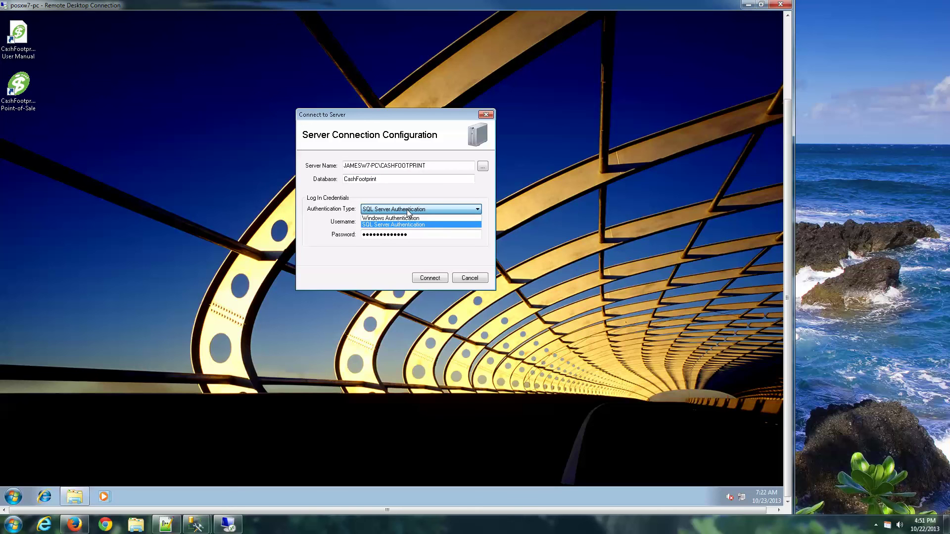
click(407, 224)
click(396, 222)
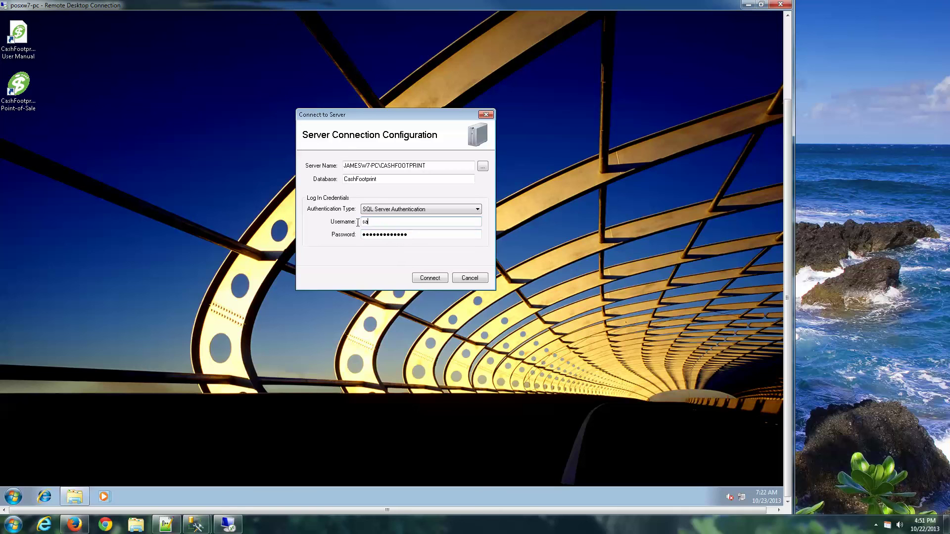
double_click(358, 222)
key(Tab)
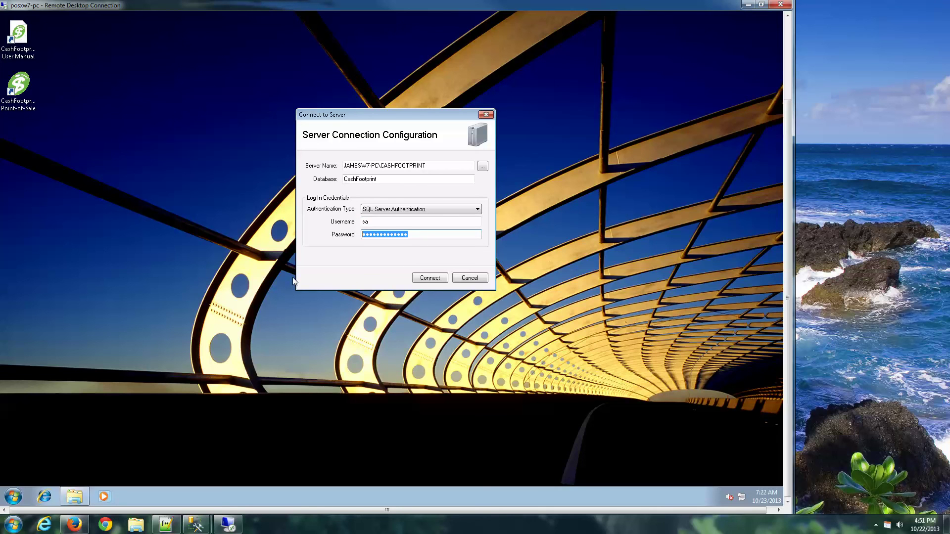
text(*************)
click(430, 278)
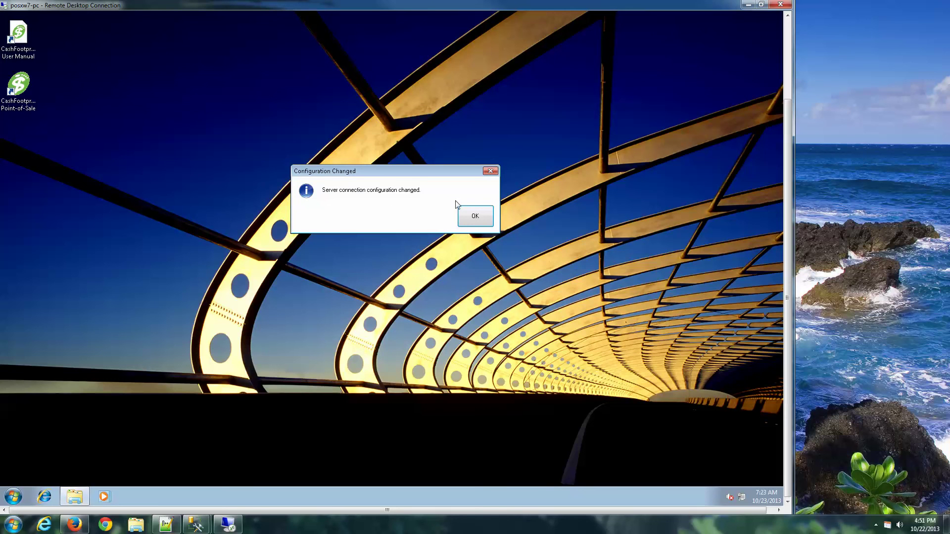
Step: Dismiss the Configuration Changed notice and launch CashFootprint Point-of-Sale from the remote desktop
click(474, 220)
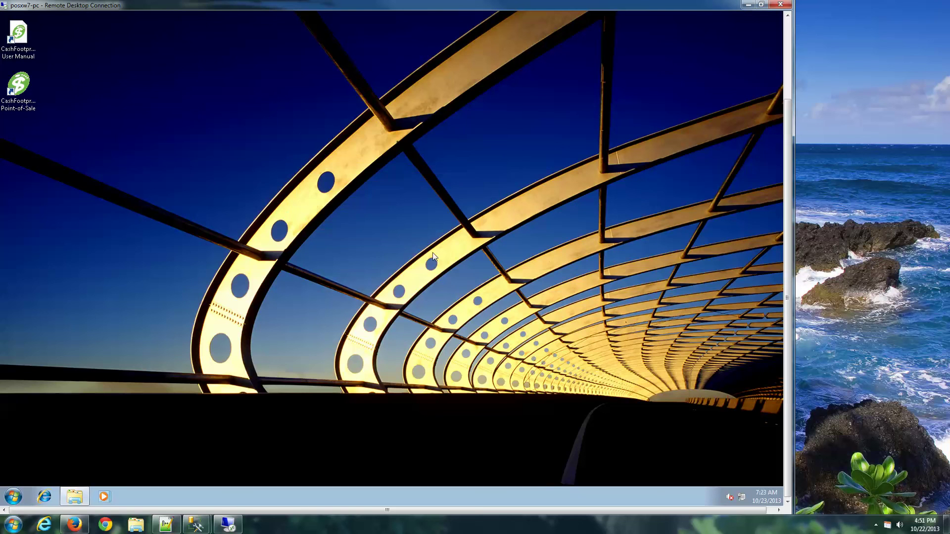
click(19, 87)
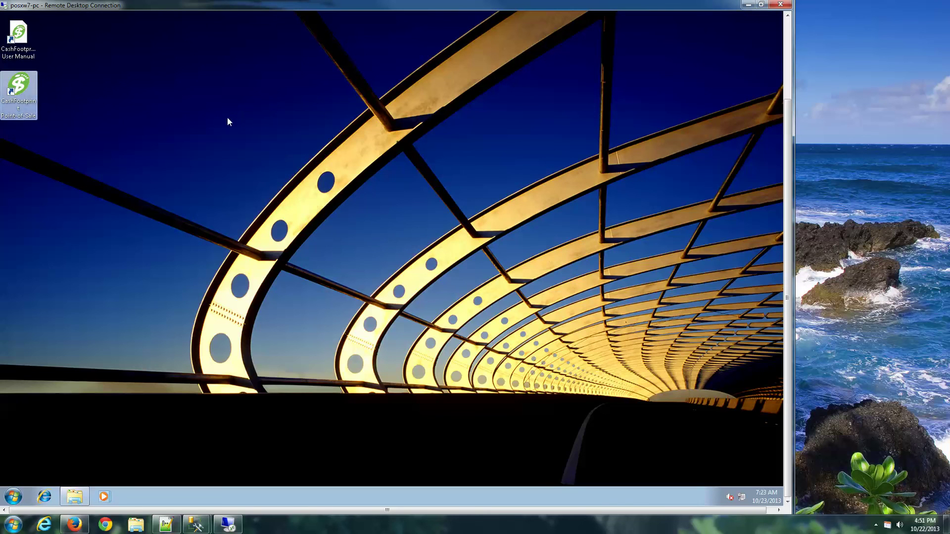